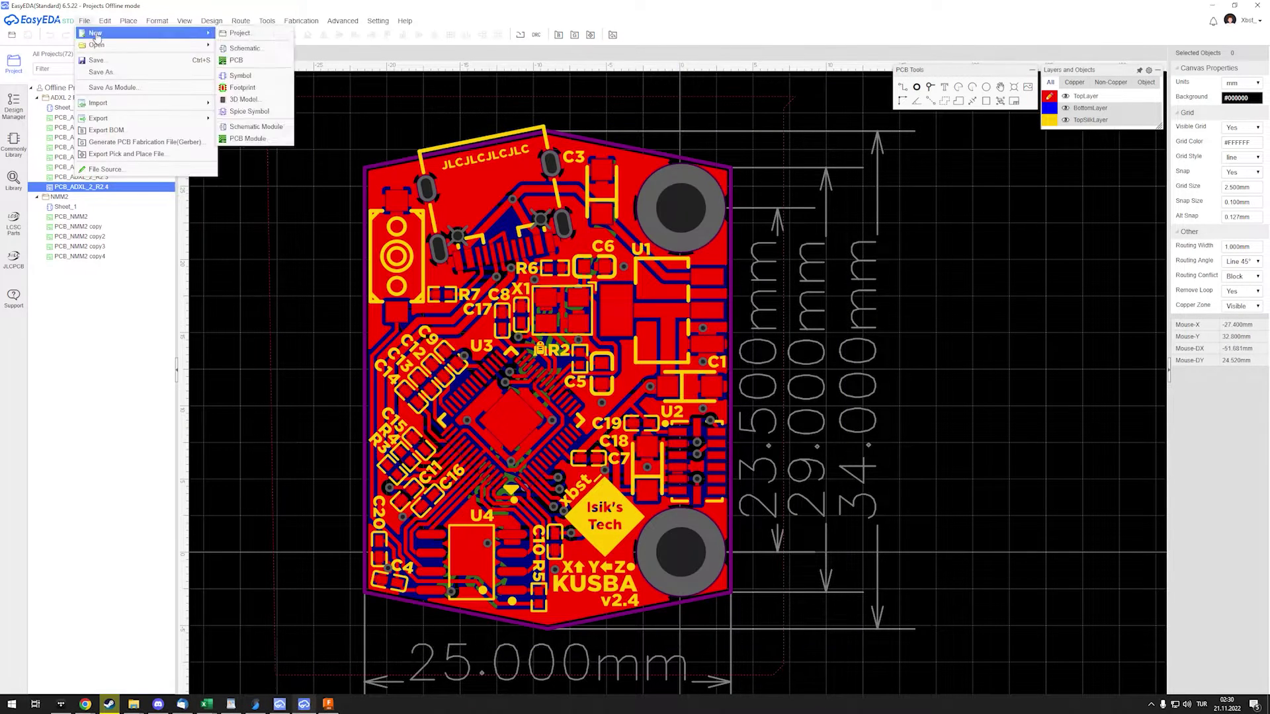
{"action": "left_click", "coordinate": [119, 99]}
{"action": "key", "text": "Escape"}
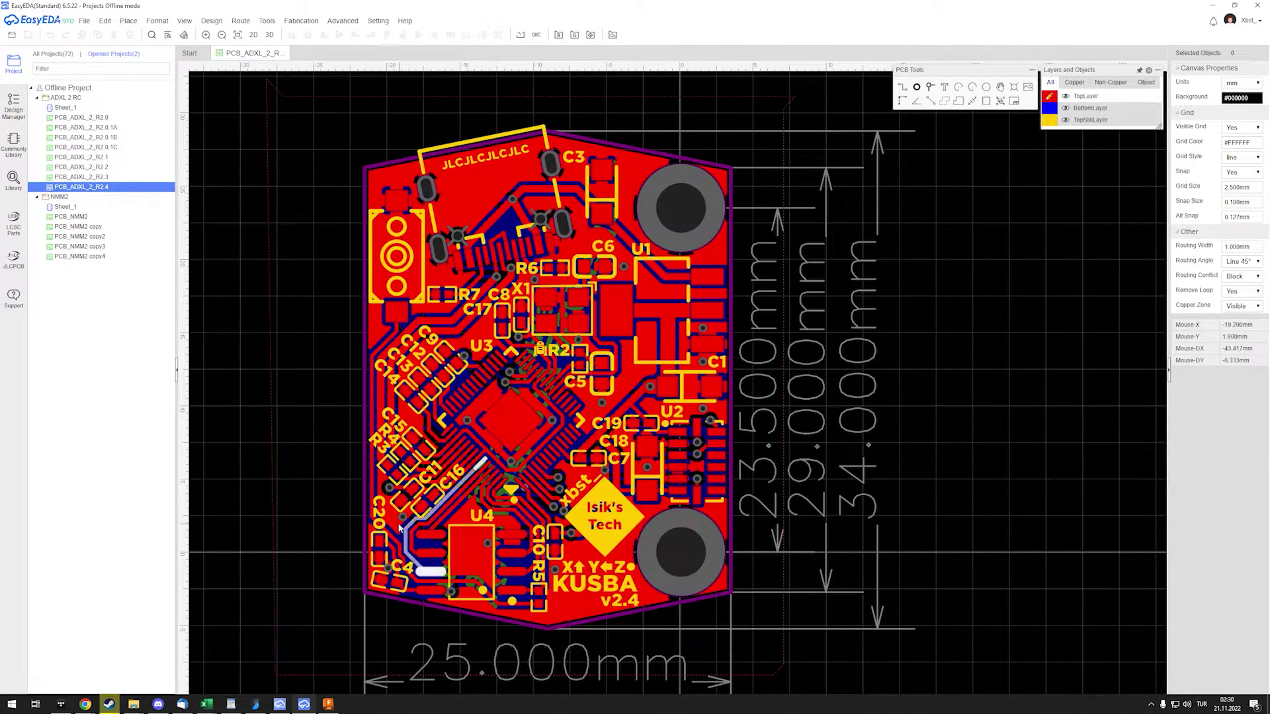
{"action": "left_click", "coordinate": [84, 21]}
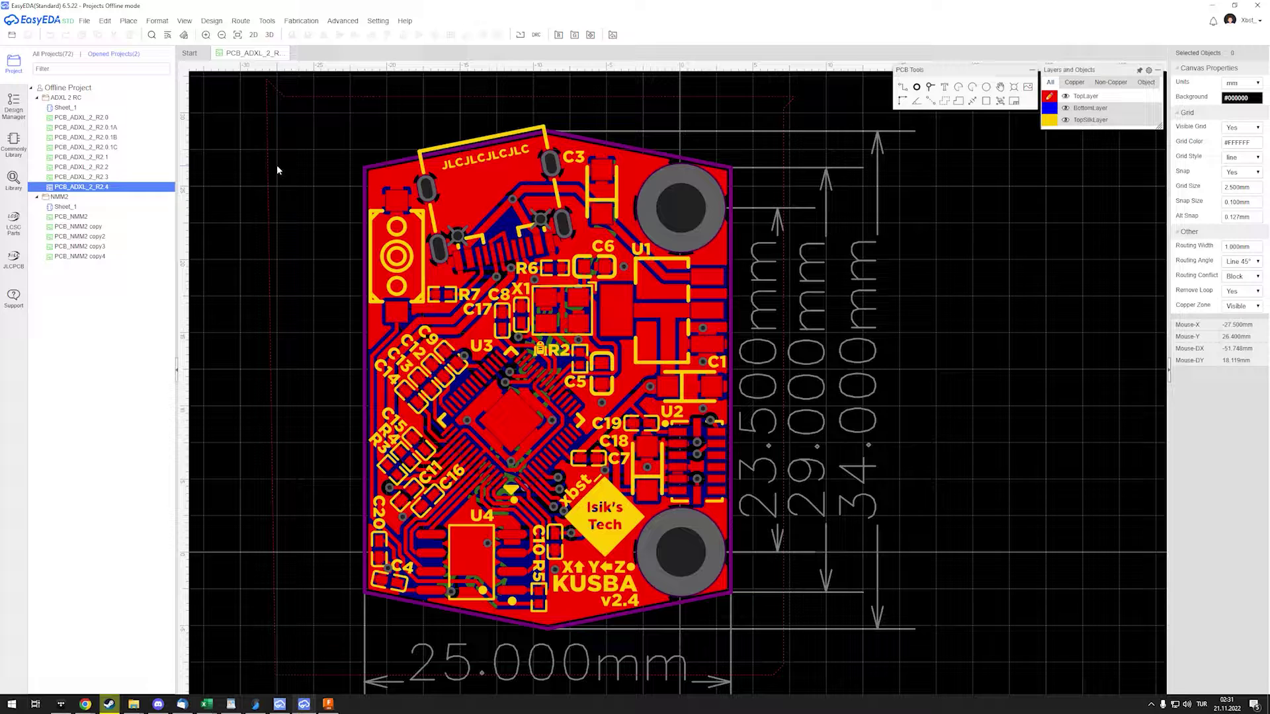
{"action": "left_click", "coordinate": [84, 21]}
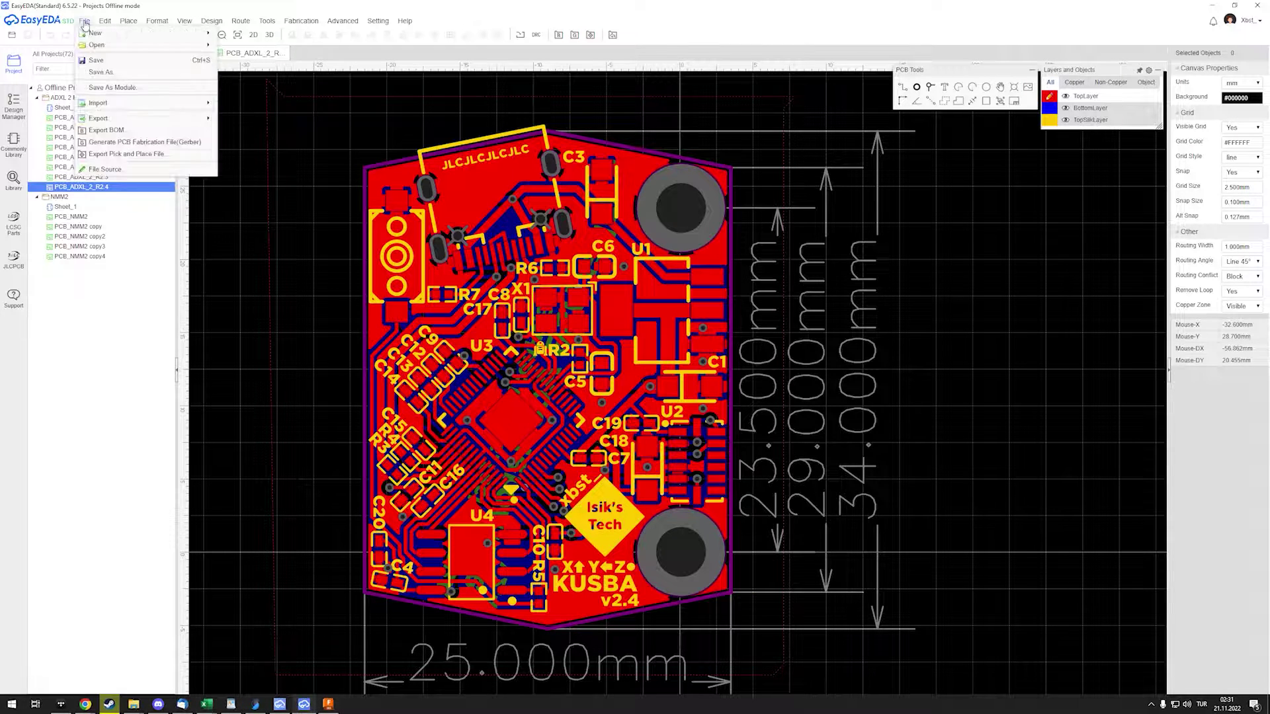
{"action": "mouse_move", "coordinate": [153, 118]}
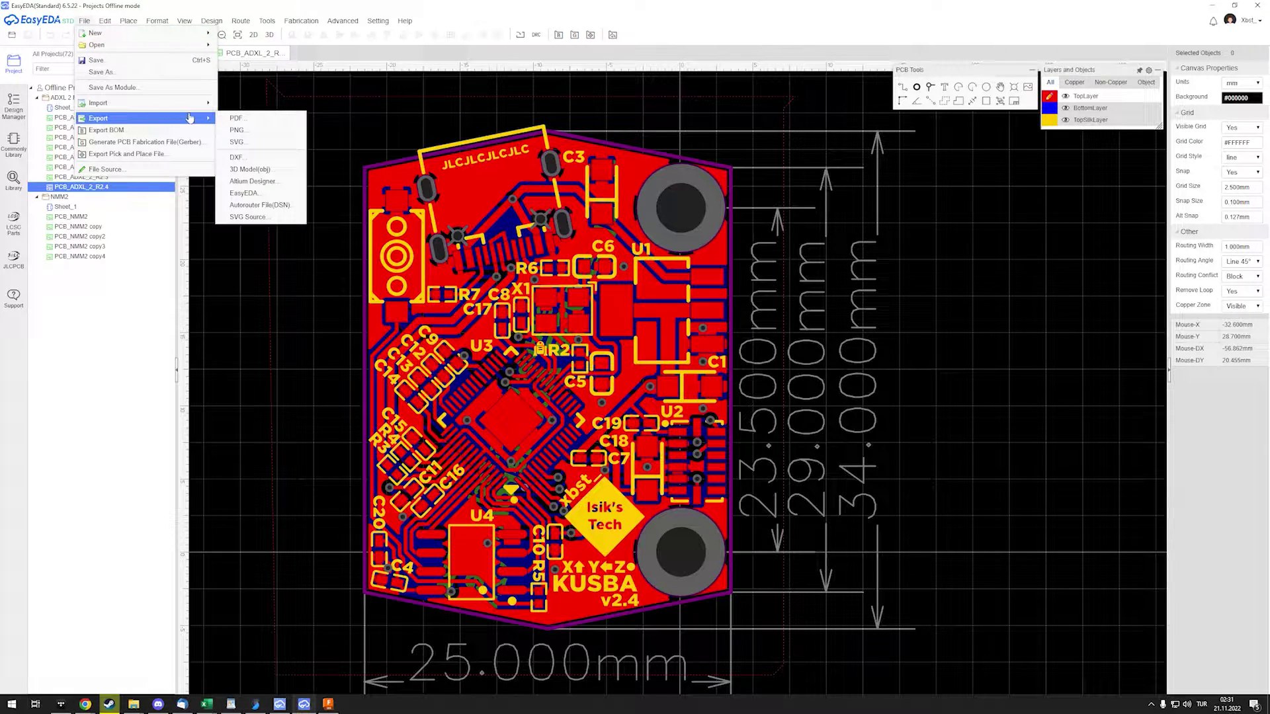
{"action": "left_click", "coordinate": [268, 174]}
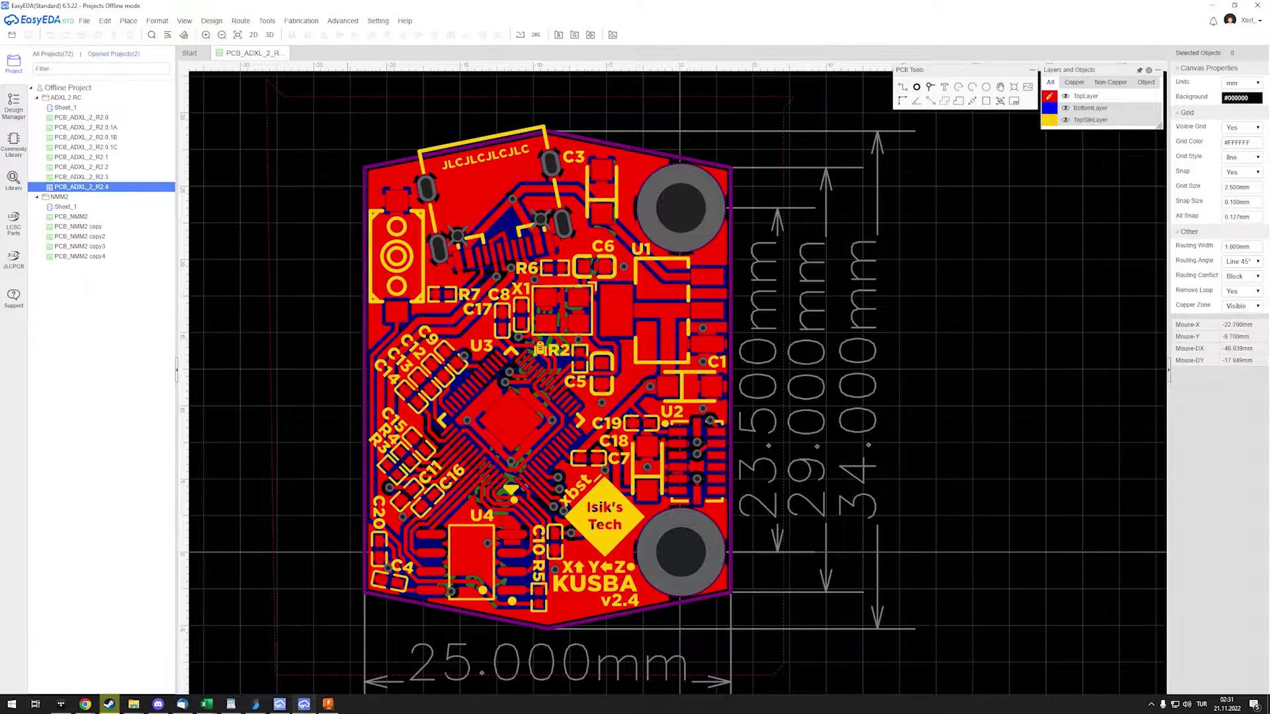
Step: Switch to Fusion 360 and measure the distance between two points at opposite ends of the imported OBJ board
{"action": "left_click", "coordinate": [327, 704]}
{"action": "middle_click_drag", "start_coordinate": [528, 388], "coordinate": [572, 569]}
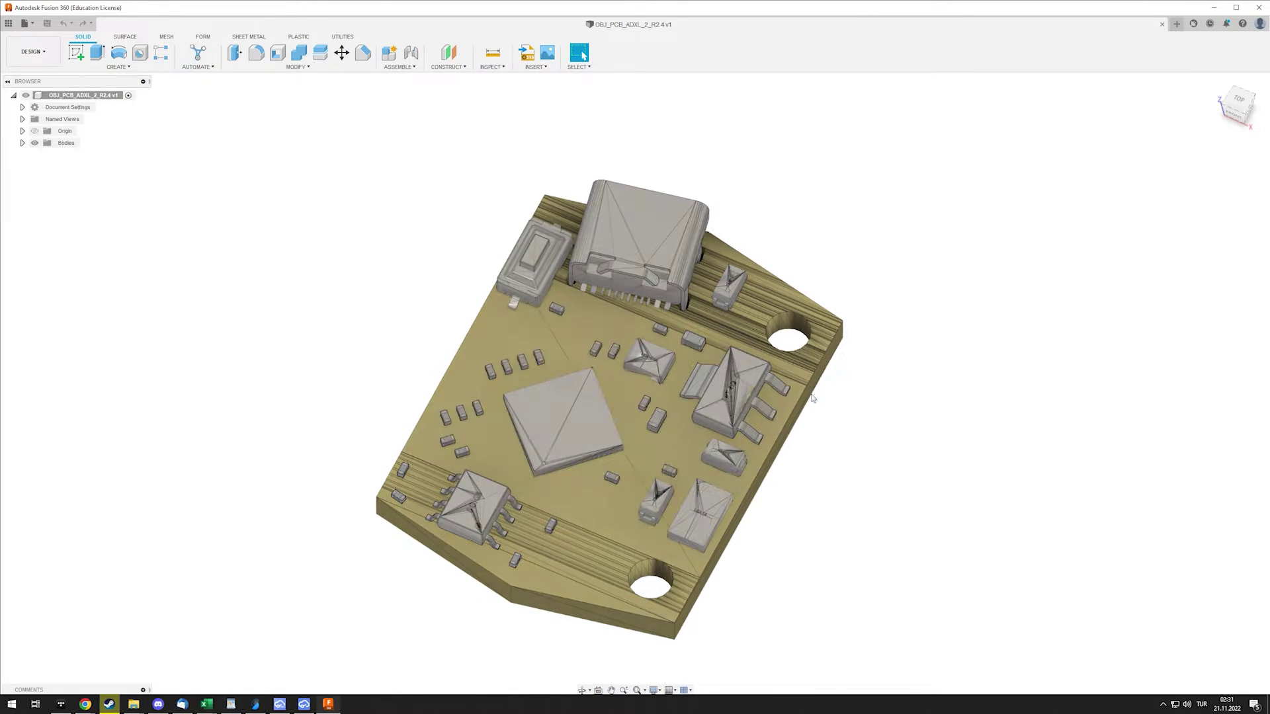
{"action": "middle_click_drag", "start_coordinate": [697, 412], "coordinate": [562, 405], "text": "shift"}
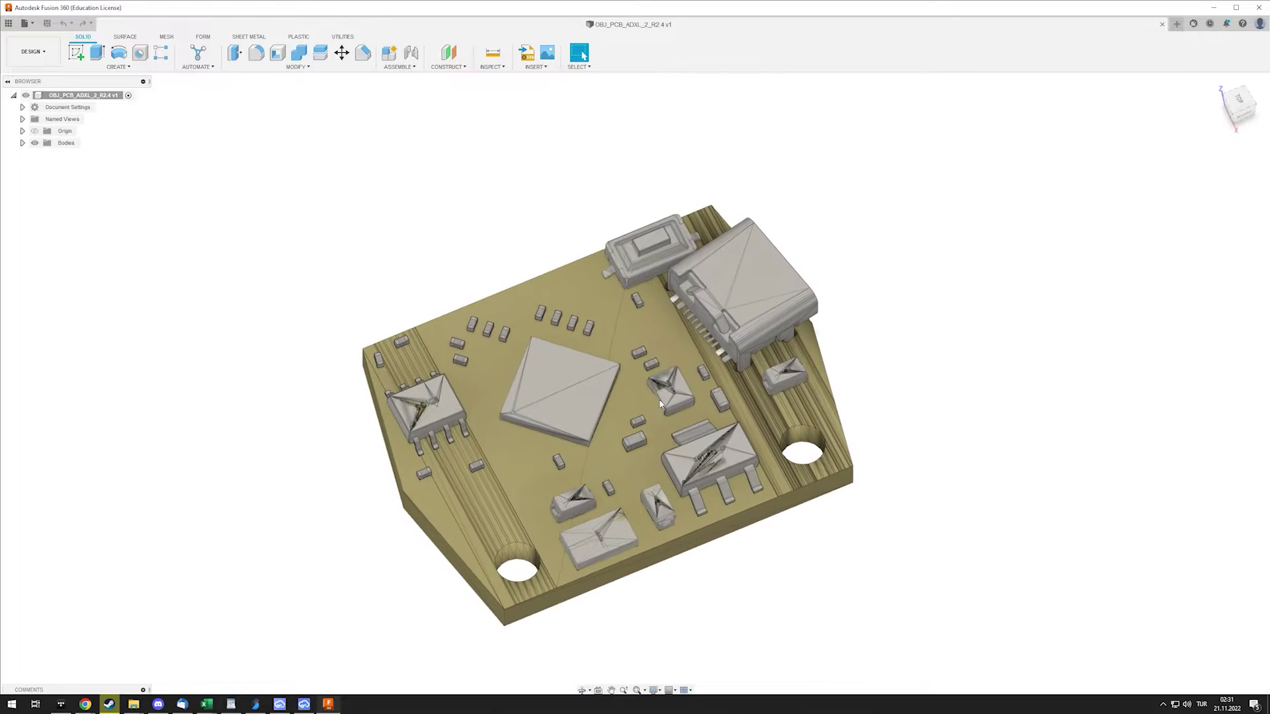
{"action": "left_click", "coordinate": [494, 55]}
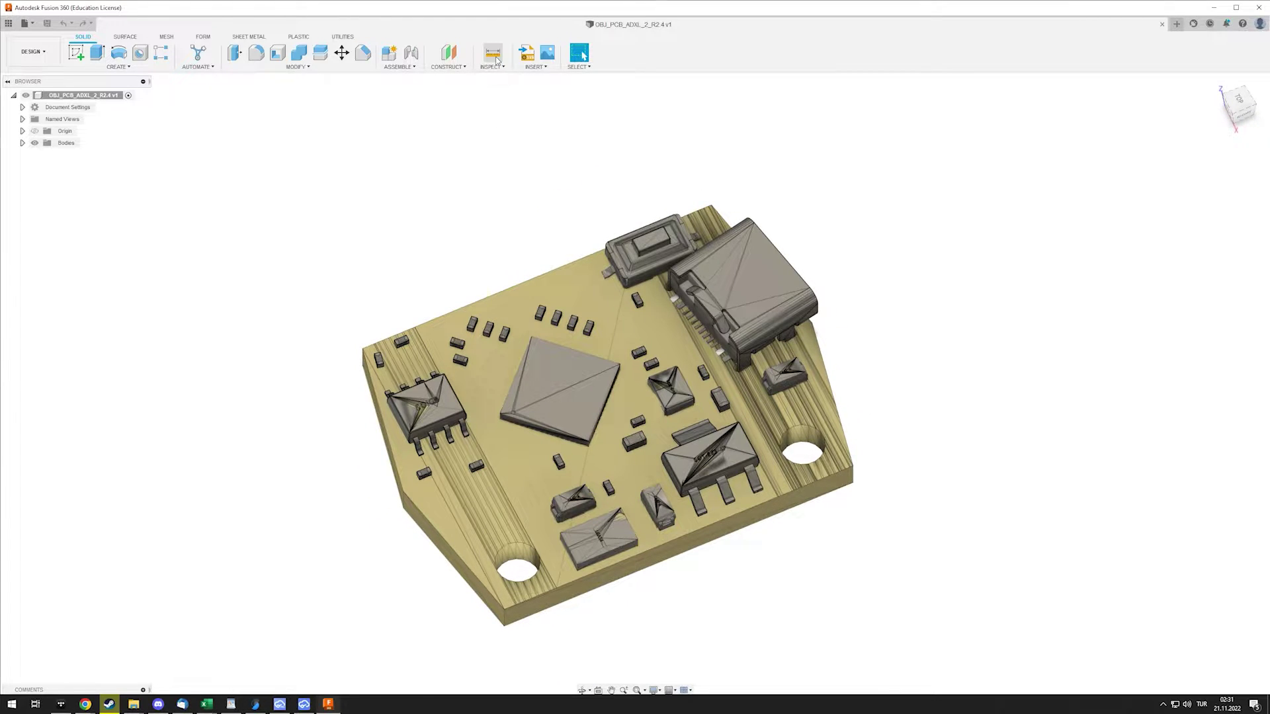
{"action": "left_click", "coordinate": [404, 497]}
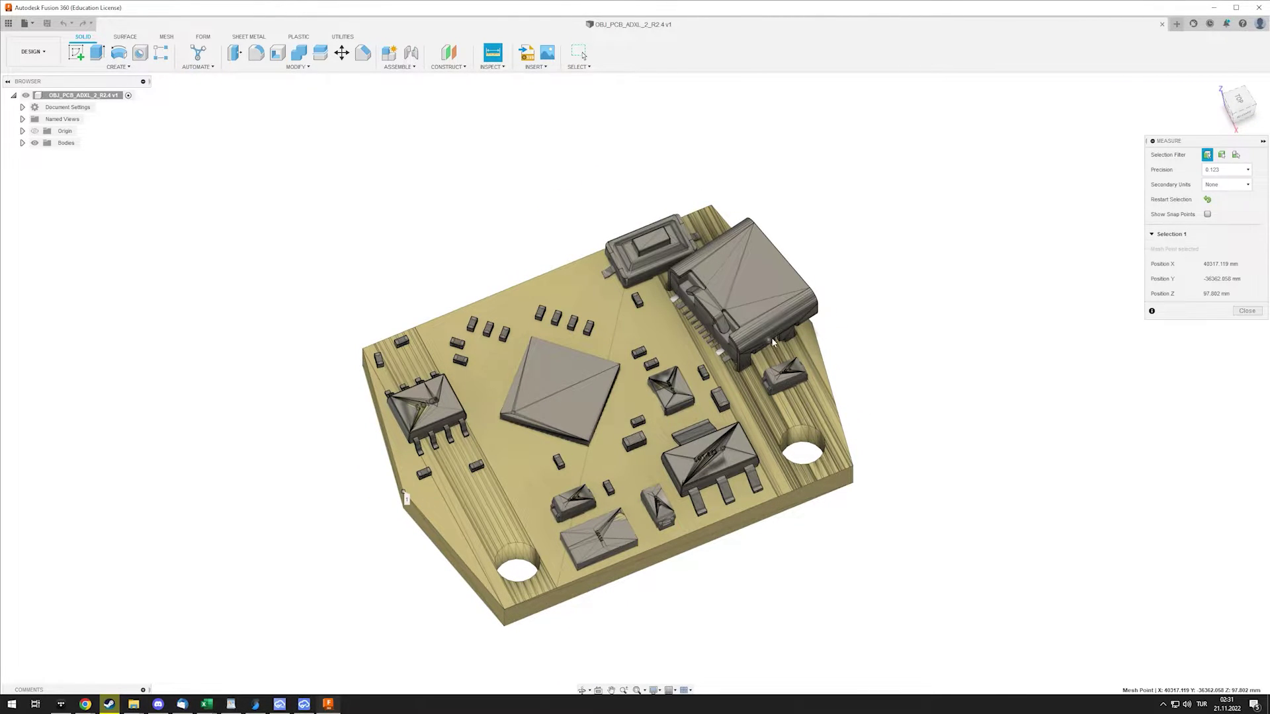
{"action": "left_click", "coordinate": [813, 328]}
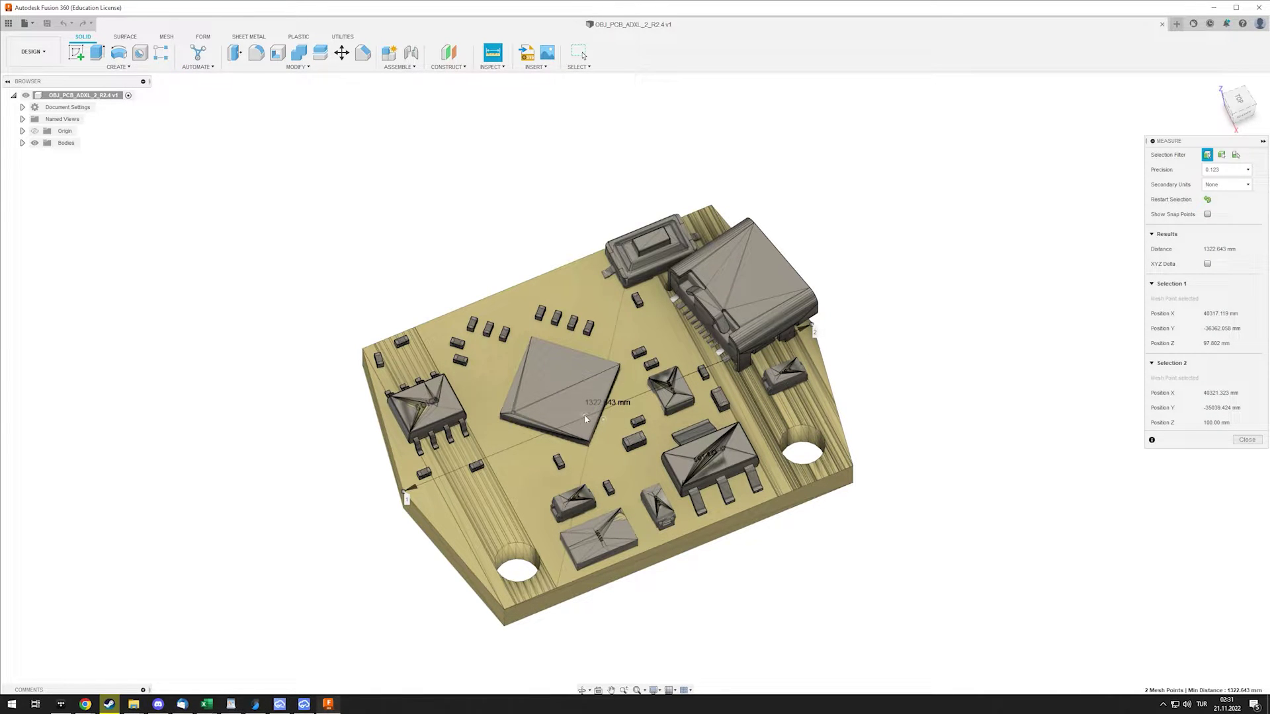
Step: Switch back to EasyEDA Standard and export the PCB_ADXL_2_R2.4 board as an EasyEDA JSON file
{"action": "left_click", "coordinate": [303, 704]}
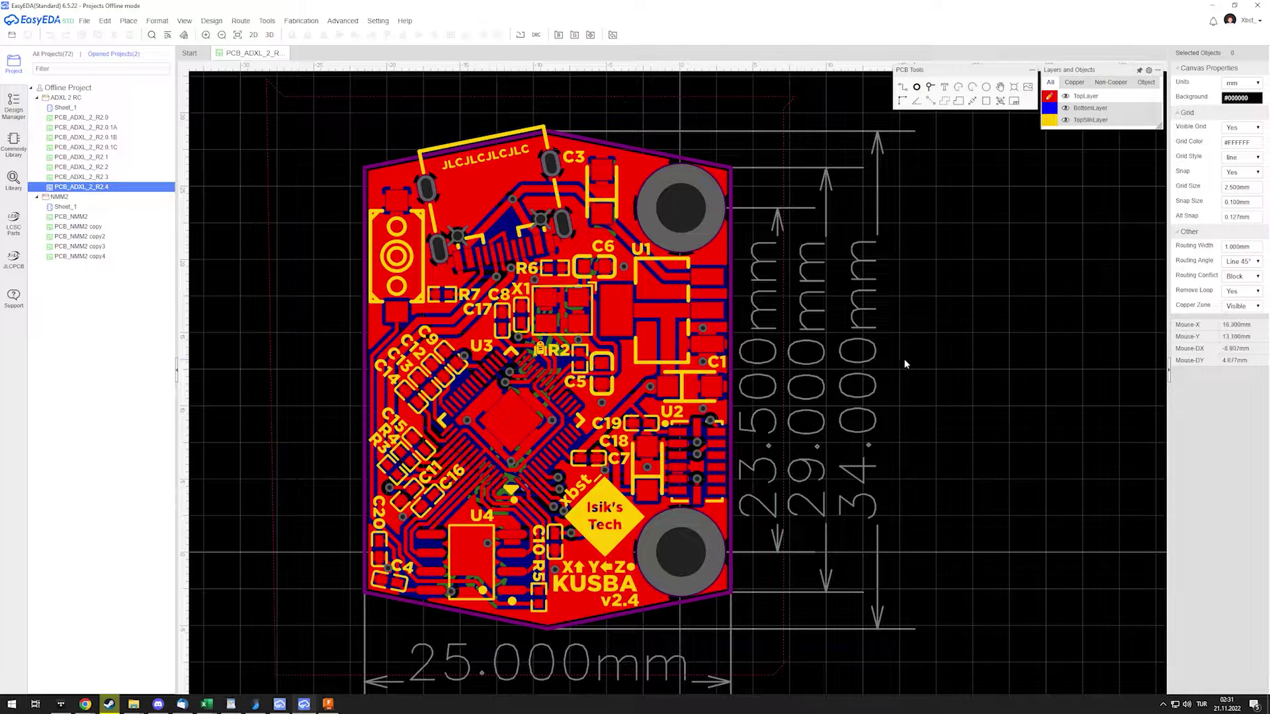
{"action": "left_click", "coordinate": [86, 22]}
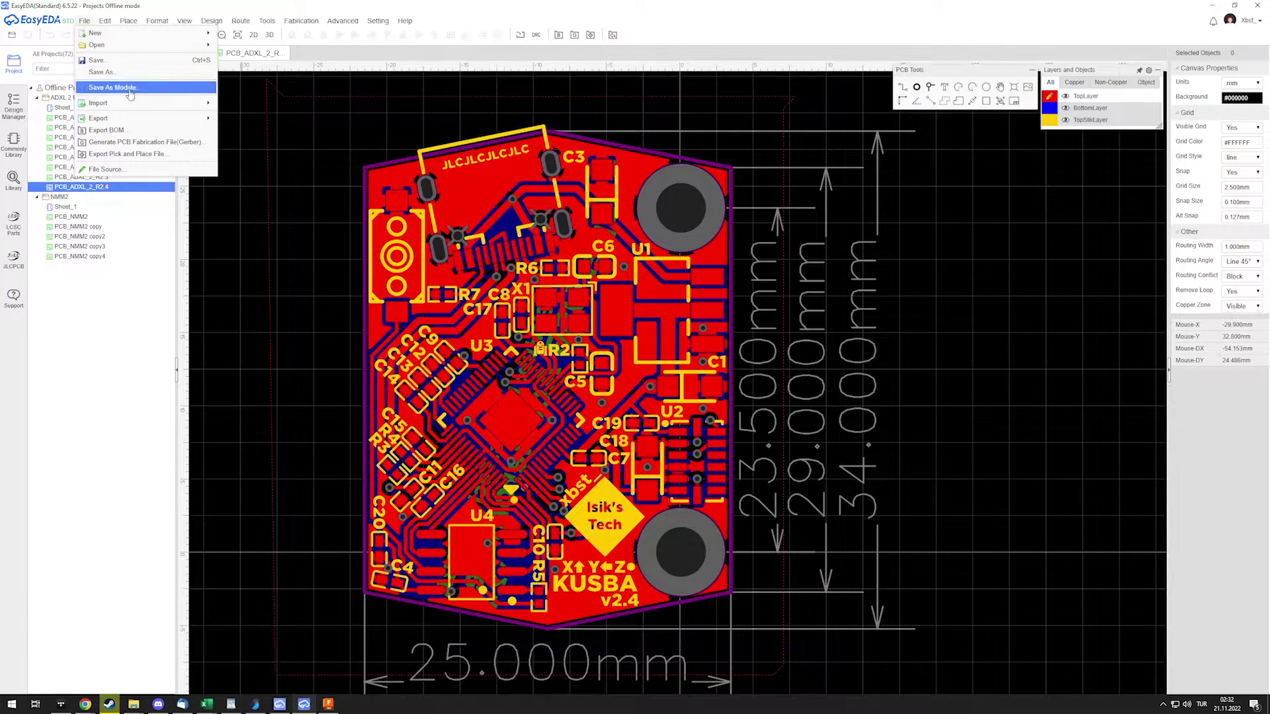
{"action": "mouse_move", "coordinate": [165, 123]}
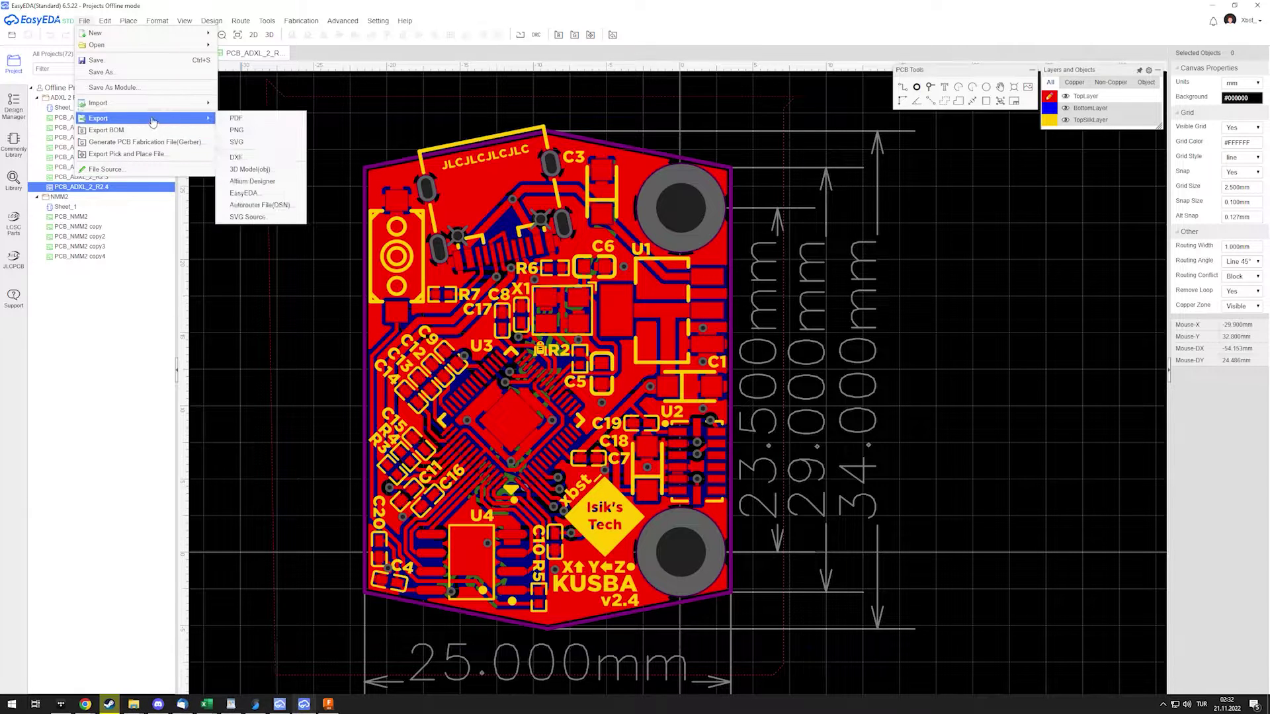
{"action": "left_click", "coordinate": [235, 193]}
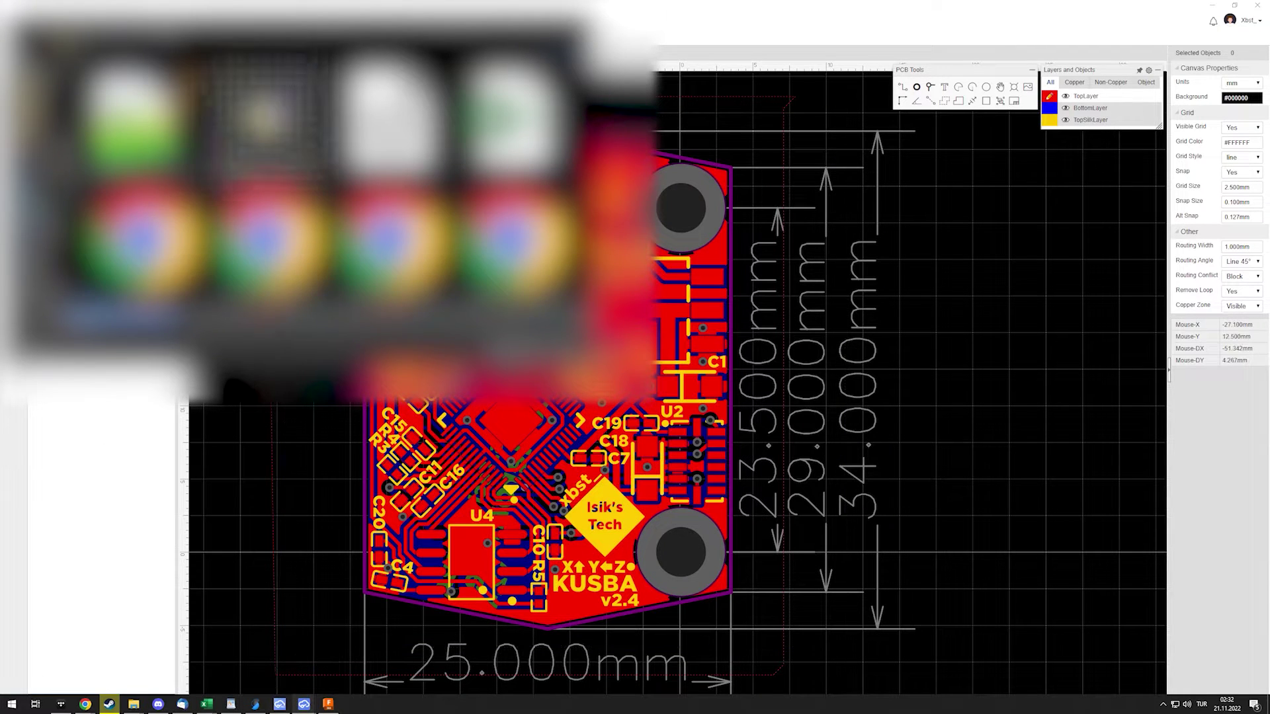
{"action": "left_click", "coordinate": [501, 344]}
{"action": "left_click", "coordinate": [664, 355]}
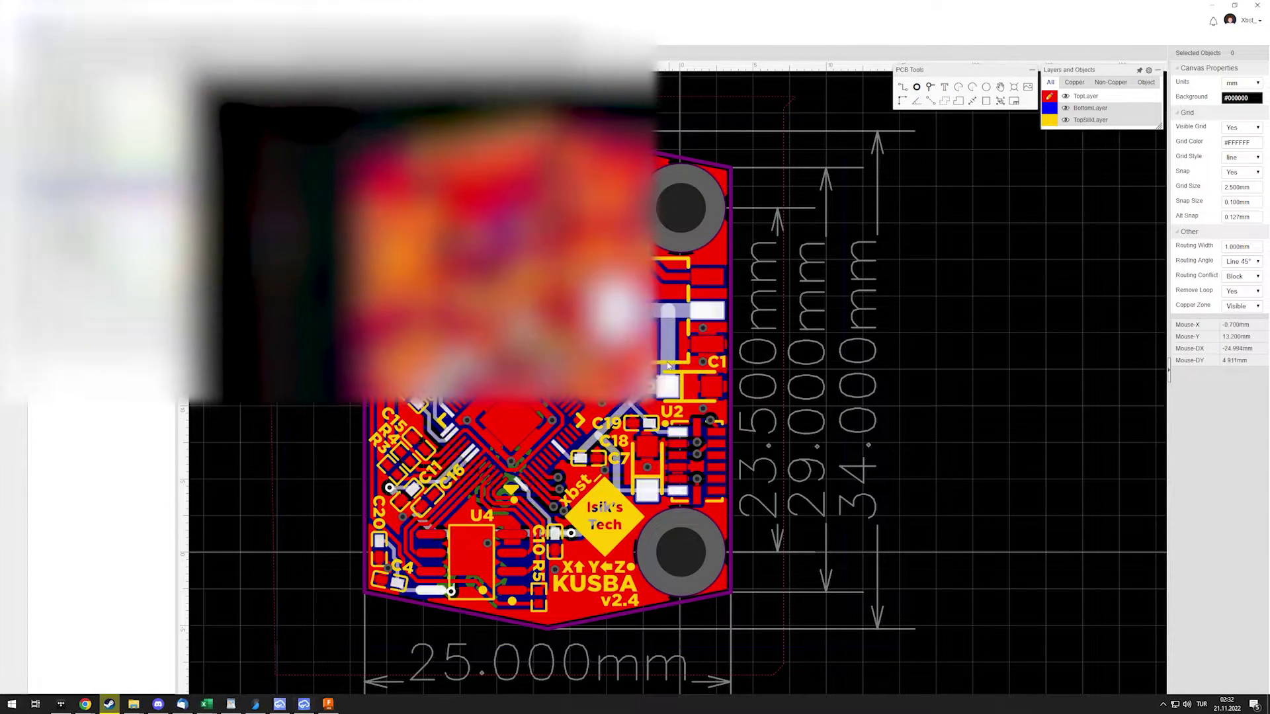
Step: Switch to EasyEDA Pro and import PCB_PCB_ADXL_2_R2.4_2022-11-21.json as an EasyEDA(Standard) file with the Import File option
{"action": "left_click", "coordinate": [280, 706]}
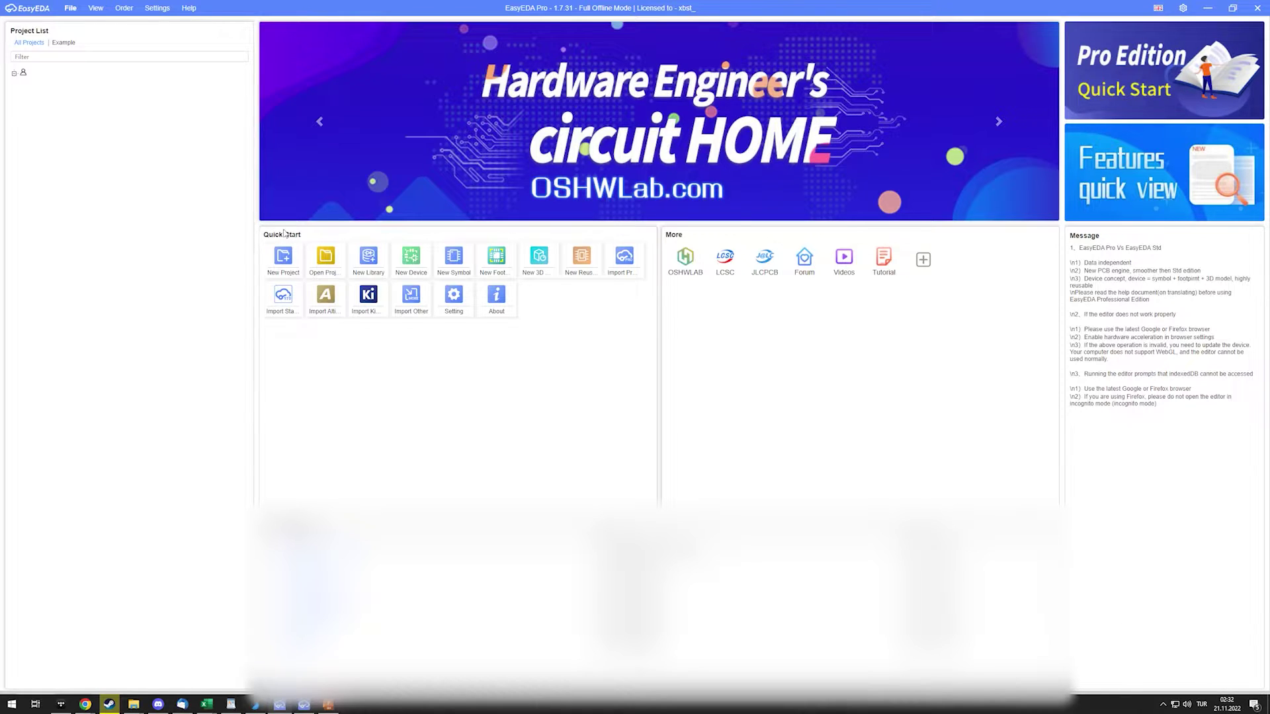
{"action": "left_click", "coordinate": [71, 8]}
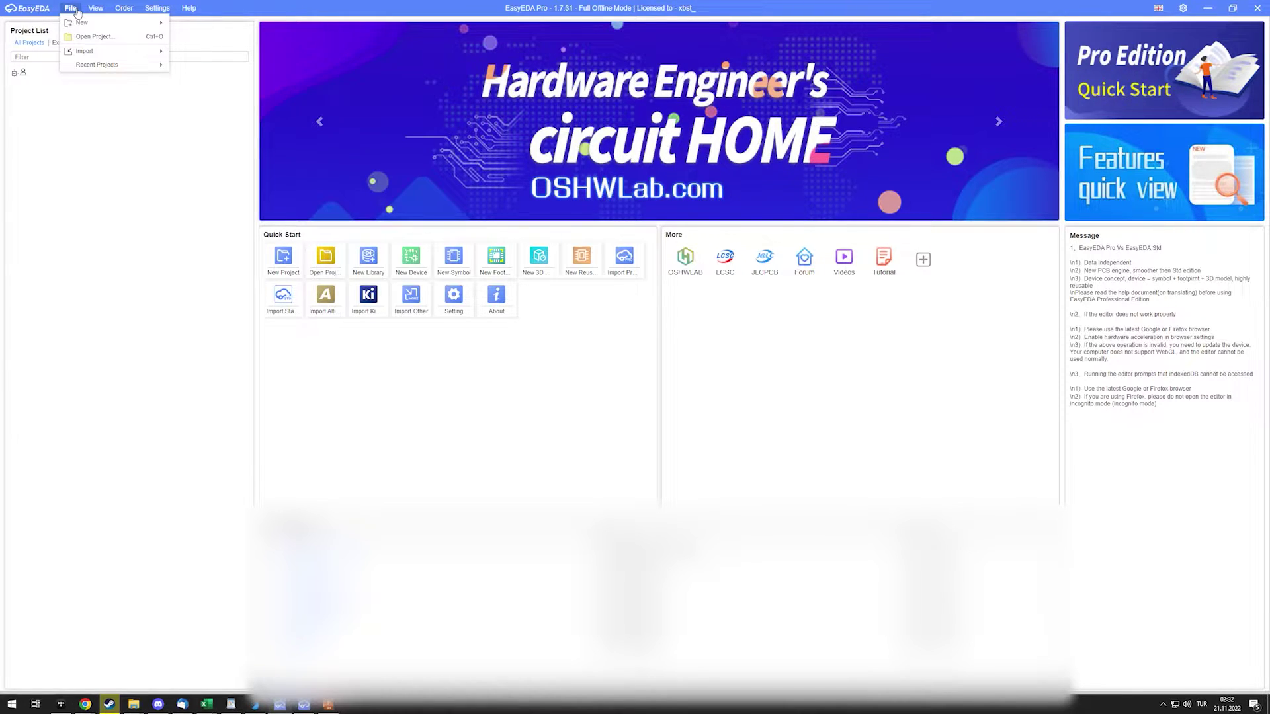
{"action": "mouse_move", "coordinate": [99, 52]}
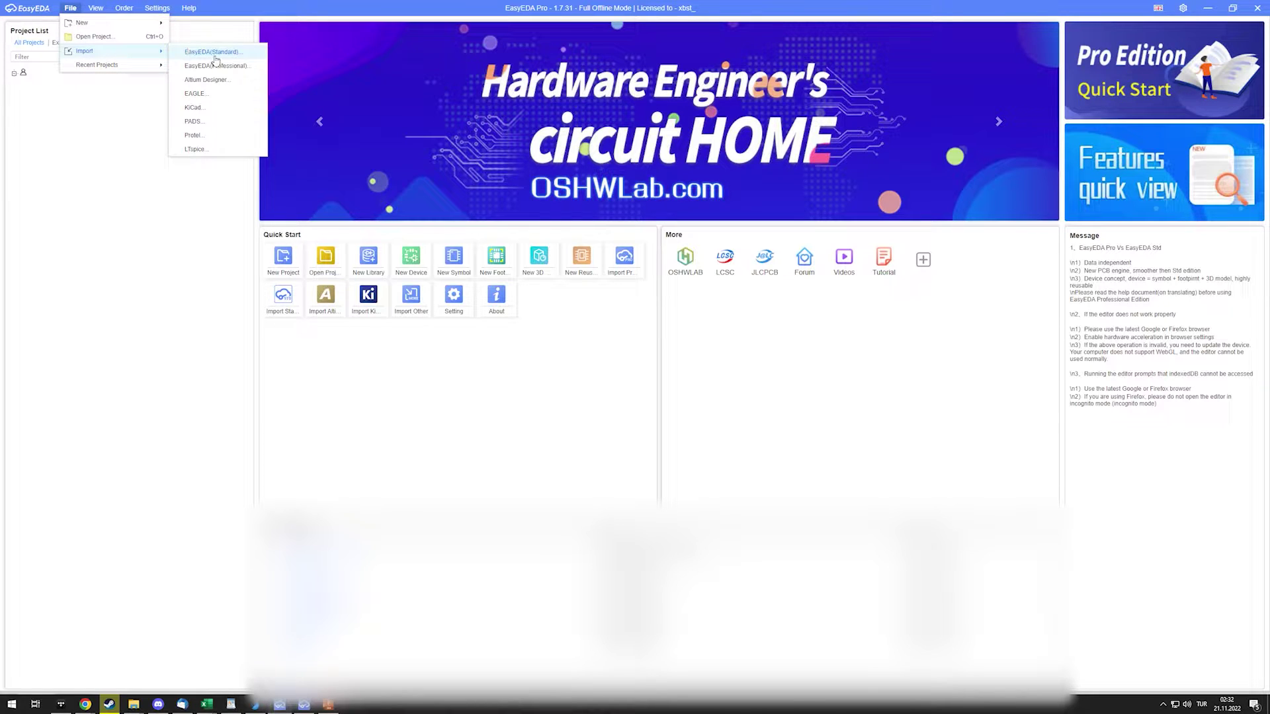
{"action": "left_click", "coordinate": [238, 60]}
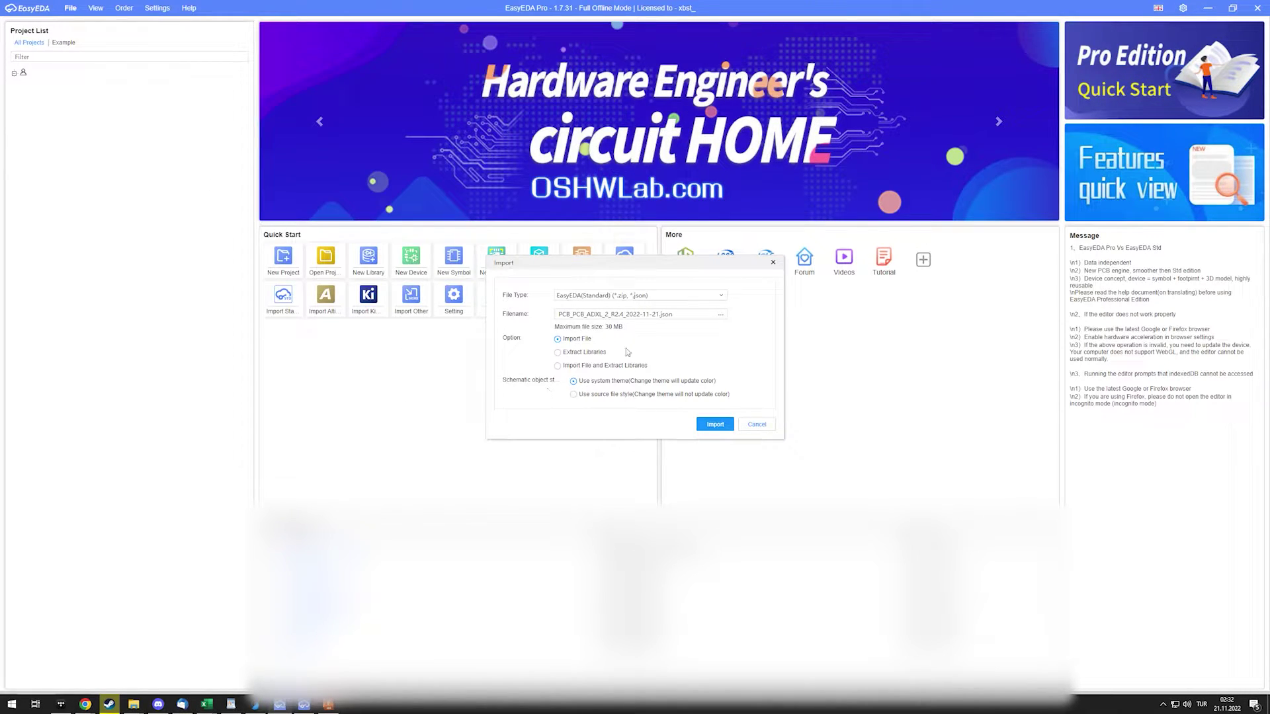
{"action": "left_click", "coordinate": [719, 425]}
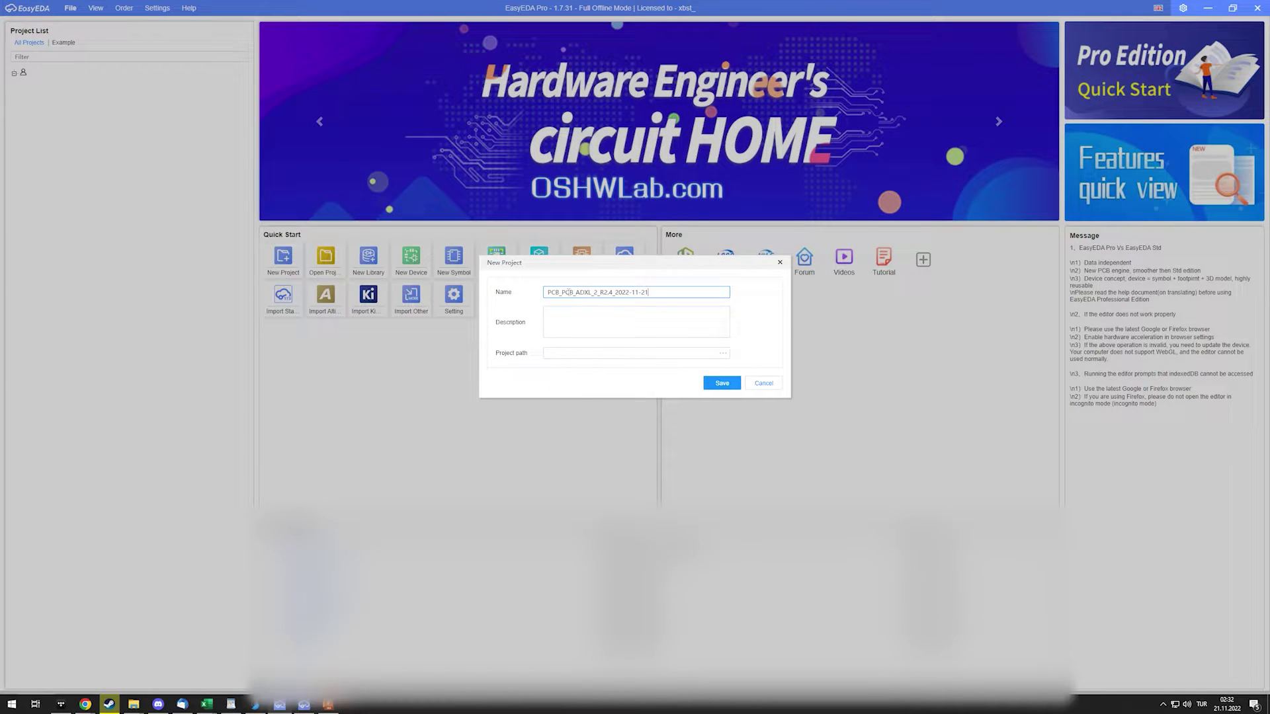
Step: Save the imported board as project PCB_PCB_ADXL_2_R2.4_2022-11-21 and open its PCB document
{"action": "triple_click", "coordinate": [657, 294]}
{"action": "left_click", "coordinate": [721, 383]}
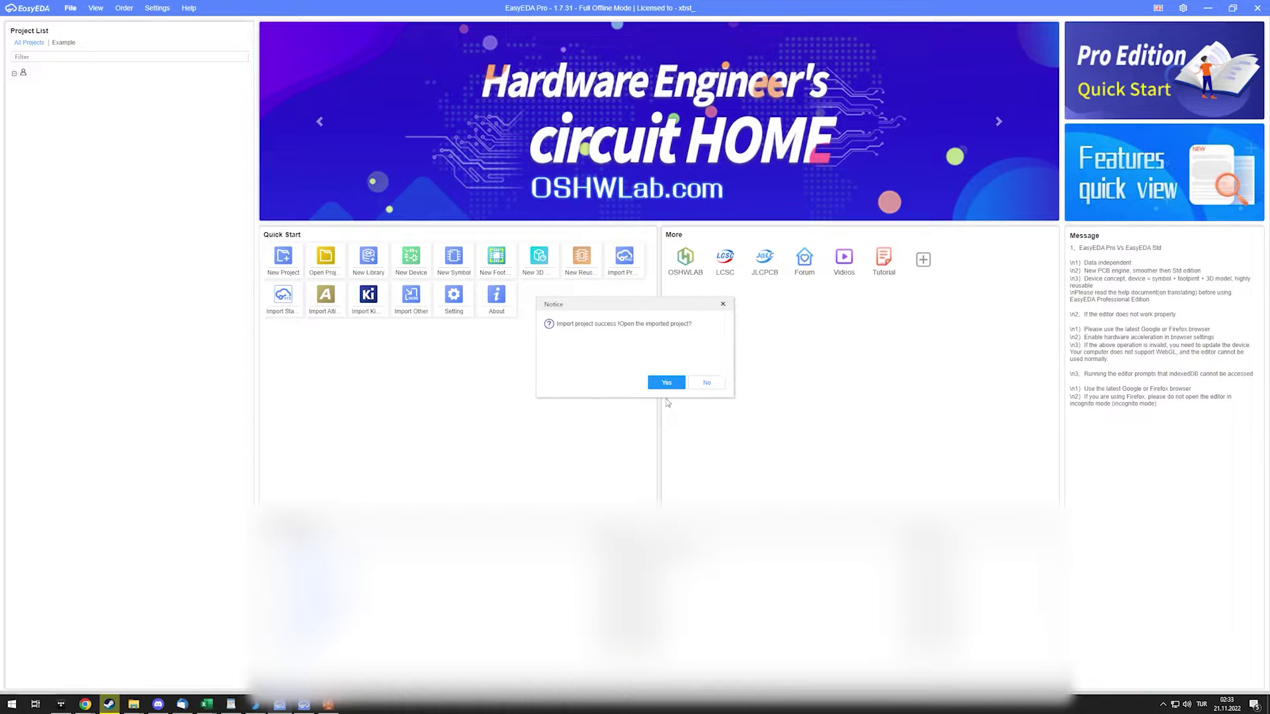
{"action": "left_click", "coordinate": [665, 383]}
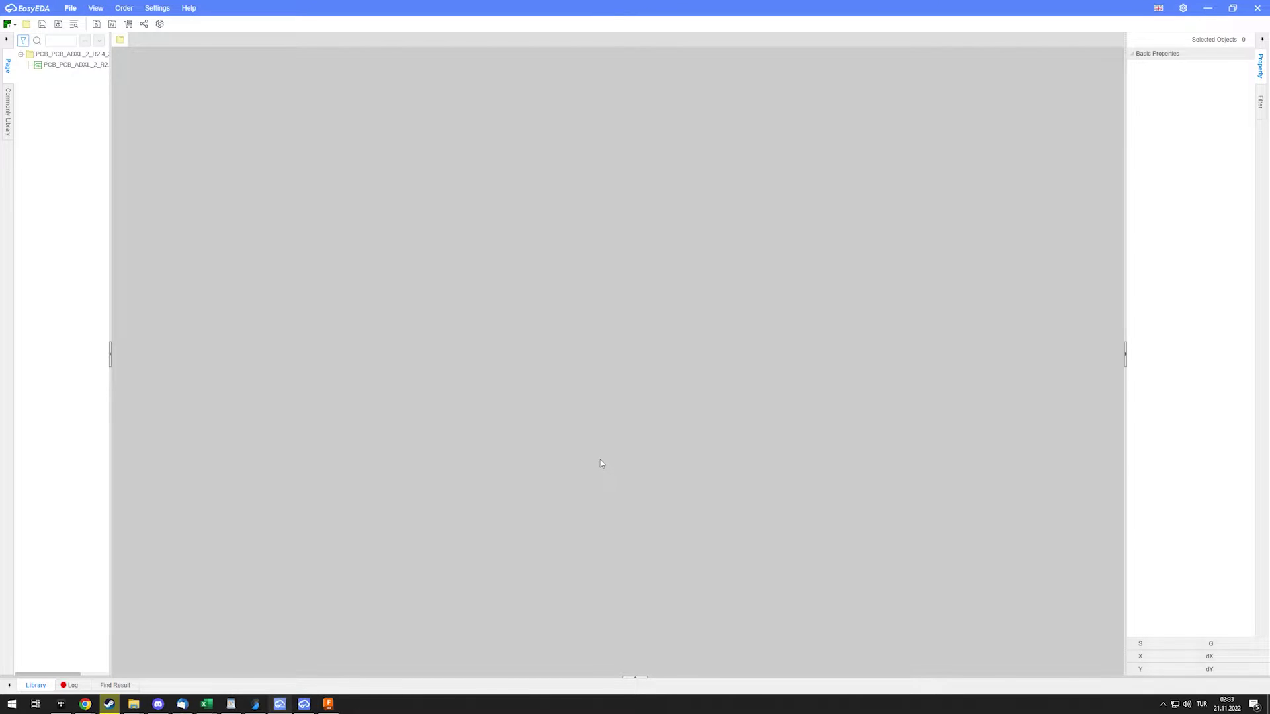
{"action": "double_click", "coordinate": [89, 66]}
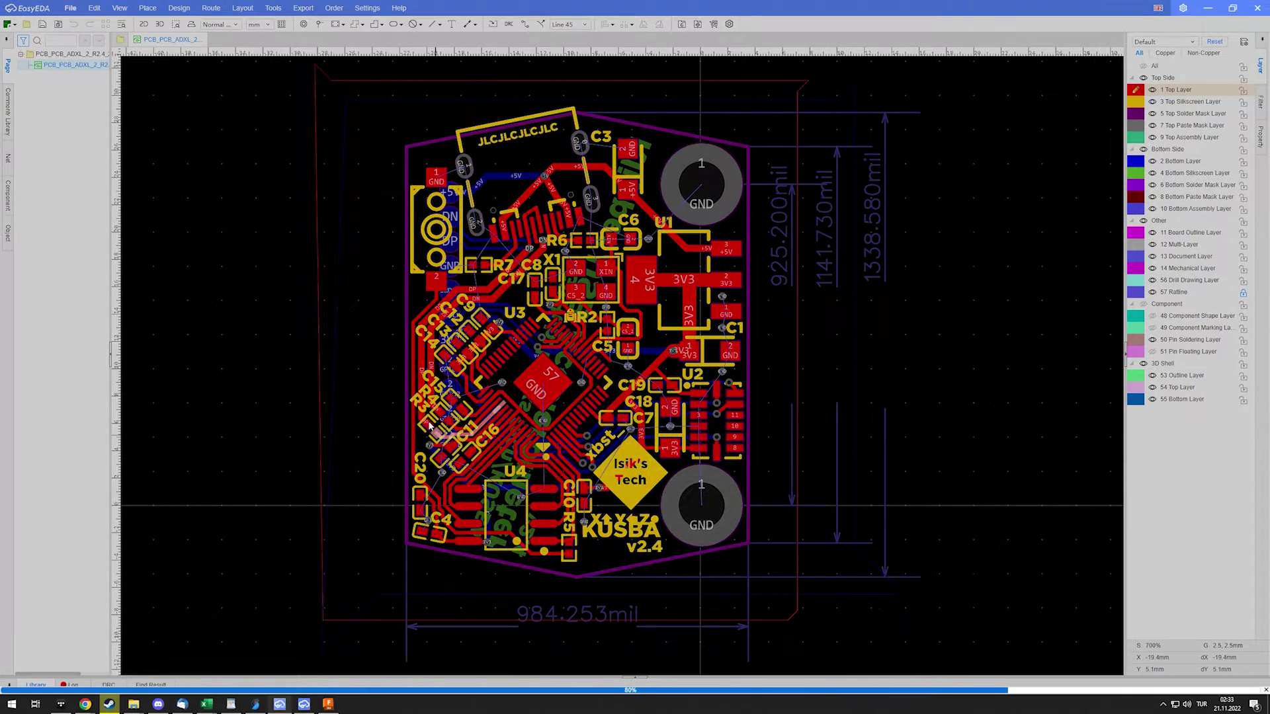
{"action": "key", "text": "ctrl+s"}
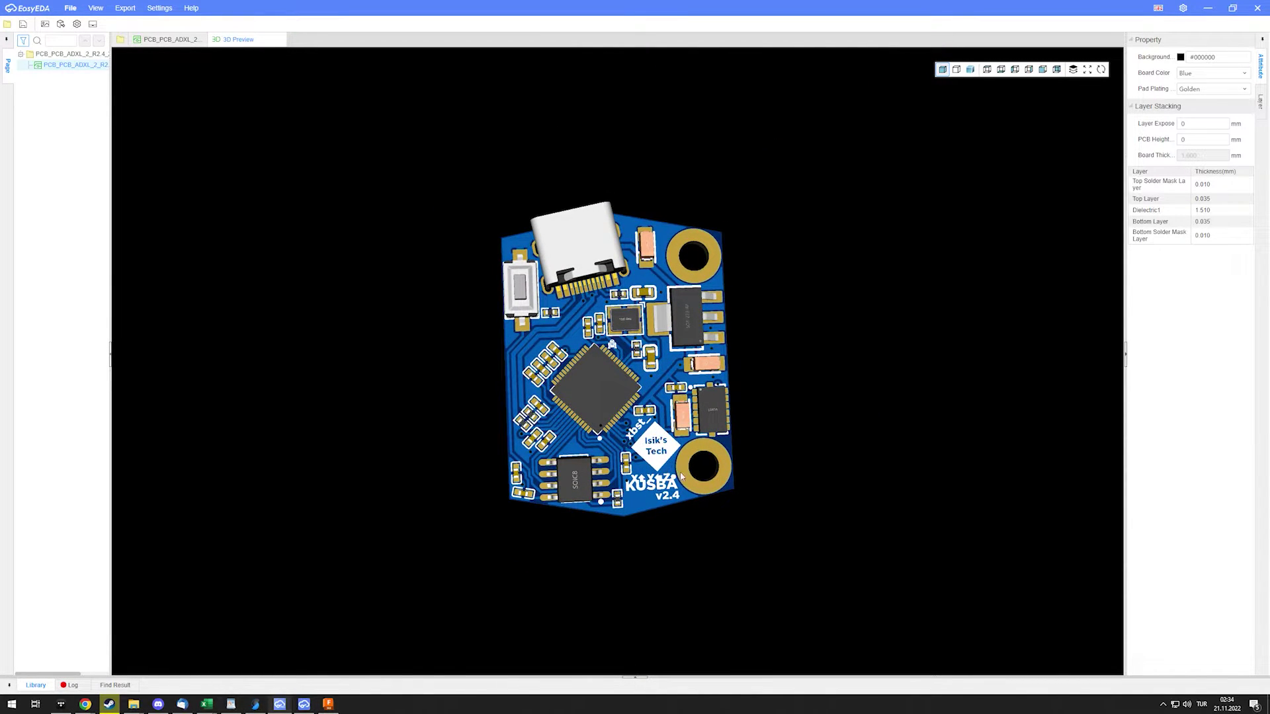
Step: Examine the silkscreen text and component models on the board's top side in the 3D preview
{"action": "scroll", "coordinate": [683, 476], "scroll_direction": "up", "scroll_amount": 8}
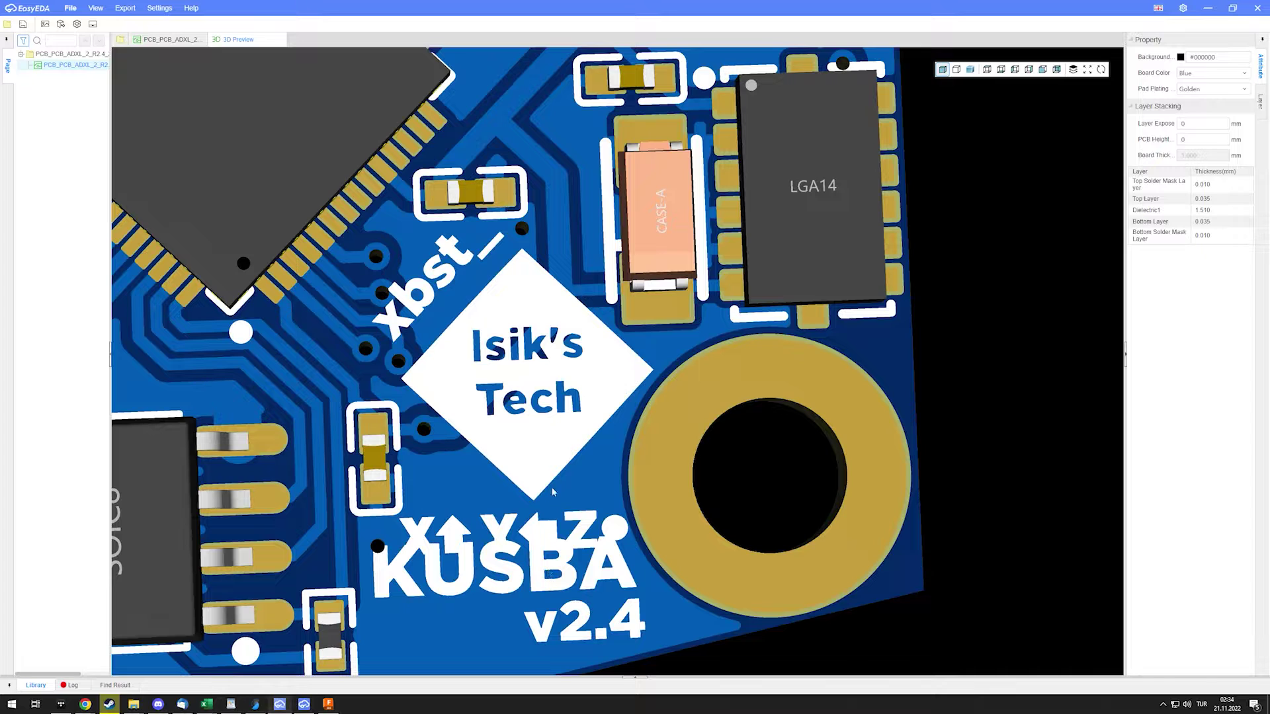
{"action": "scroll", "coordinate": [560, 339], "scroll_direction": "down", "scroll_amount": 8}
{"action": "scroll", "coordinate": [614, 313], "scroll_direction": "up", "scroll_amount": 5}
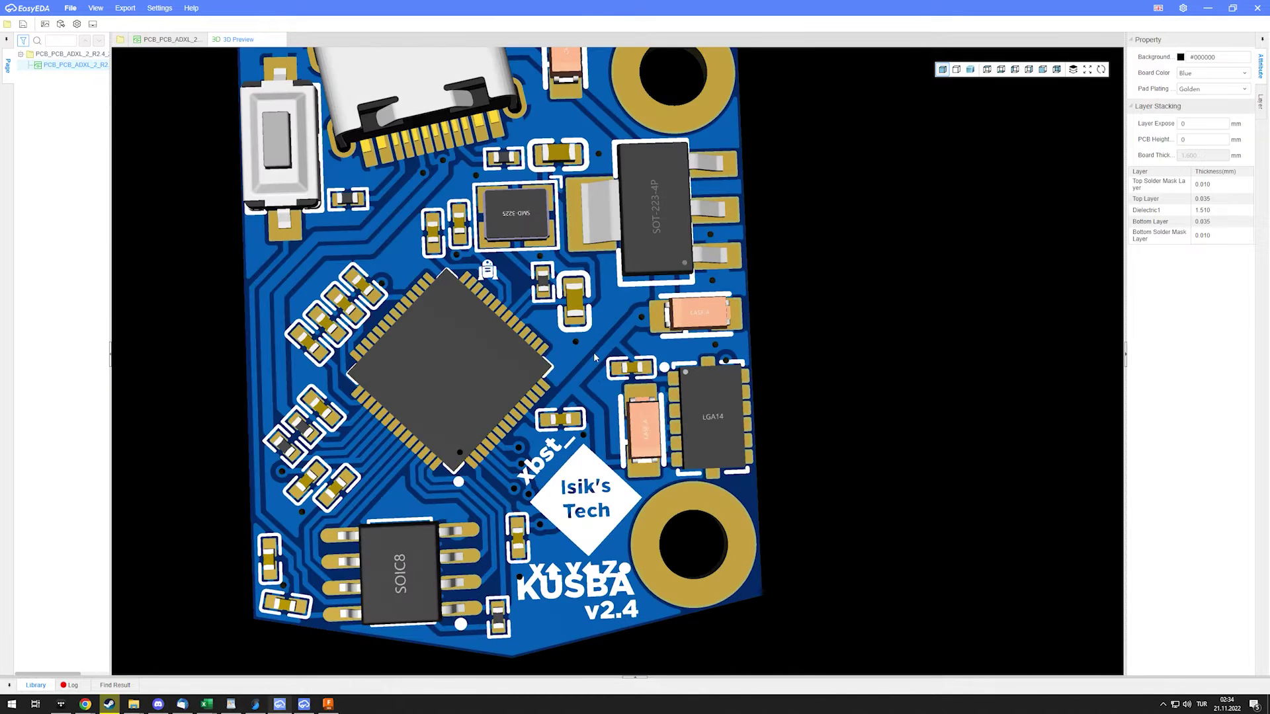
{"action": "scroll", "coordinate": [595, 351], "scroll_direction": "down", "scroll_amount": 2}
{"action": "left_click_drag", "start_coordinate": [579, 373], "coordinate": [516, 368]}
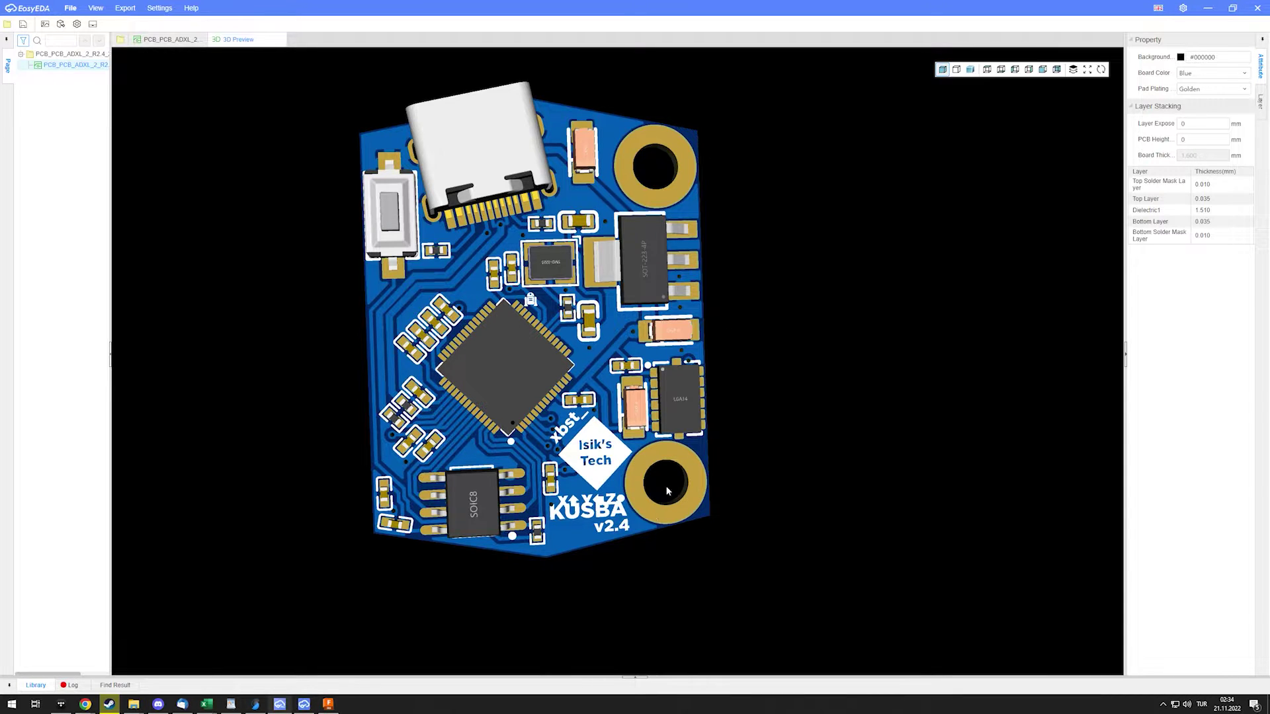
Step: Export the PCB layout as a 3D file in STEP format, including the PCB and component models
{"action": "left_click", "coordinate": [171, 39]}
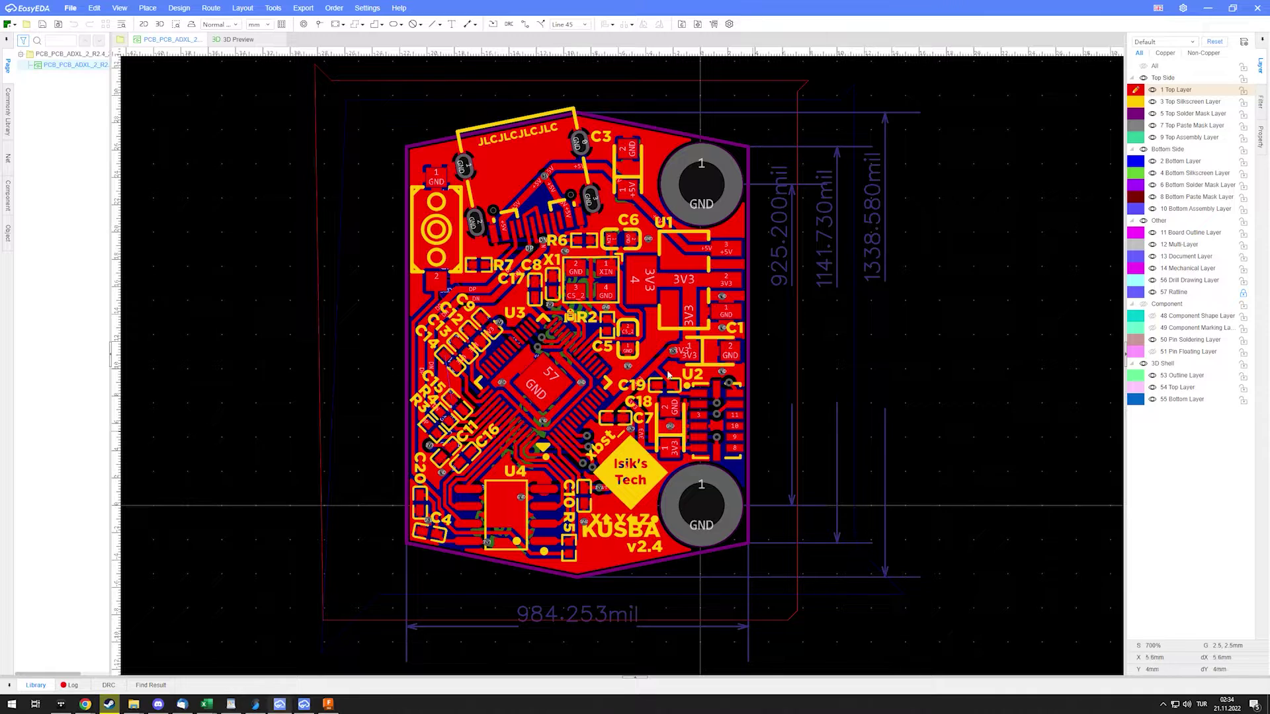
{"action": "left_click", "coordinate": [71, 8]}
{"action": "mouse_move", "coordinate": [127, 137]}
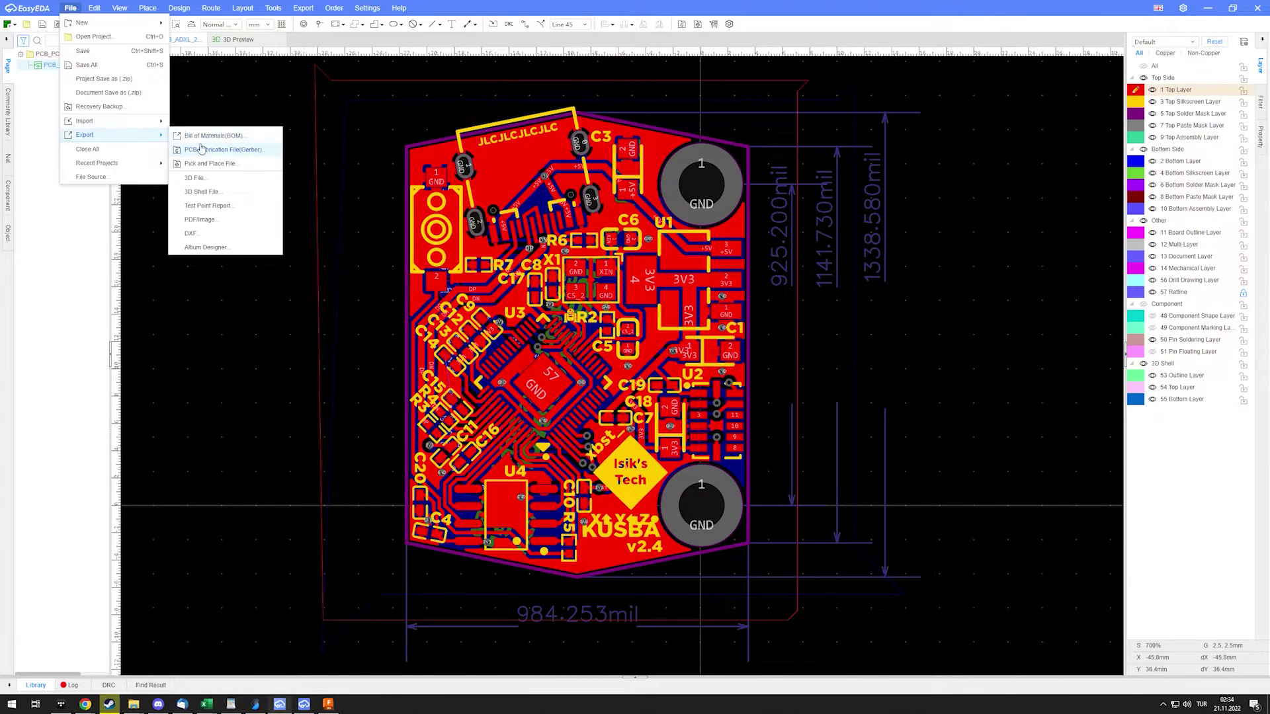
{"action": "left_click", "coordinate": [225, 182]}
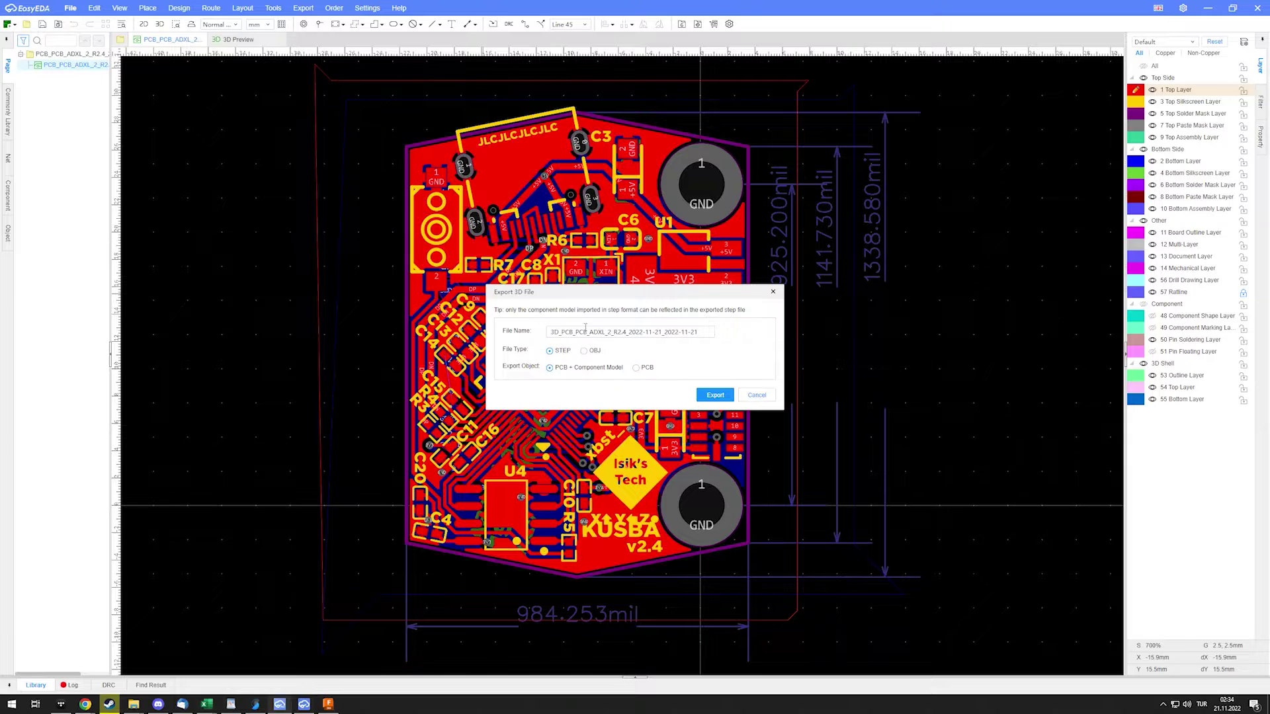
{"action": "left_click", "coordinate": [716, 396]}
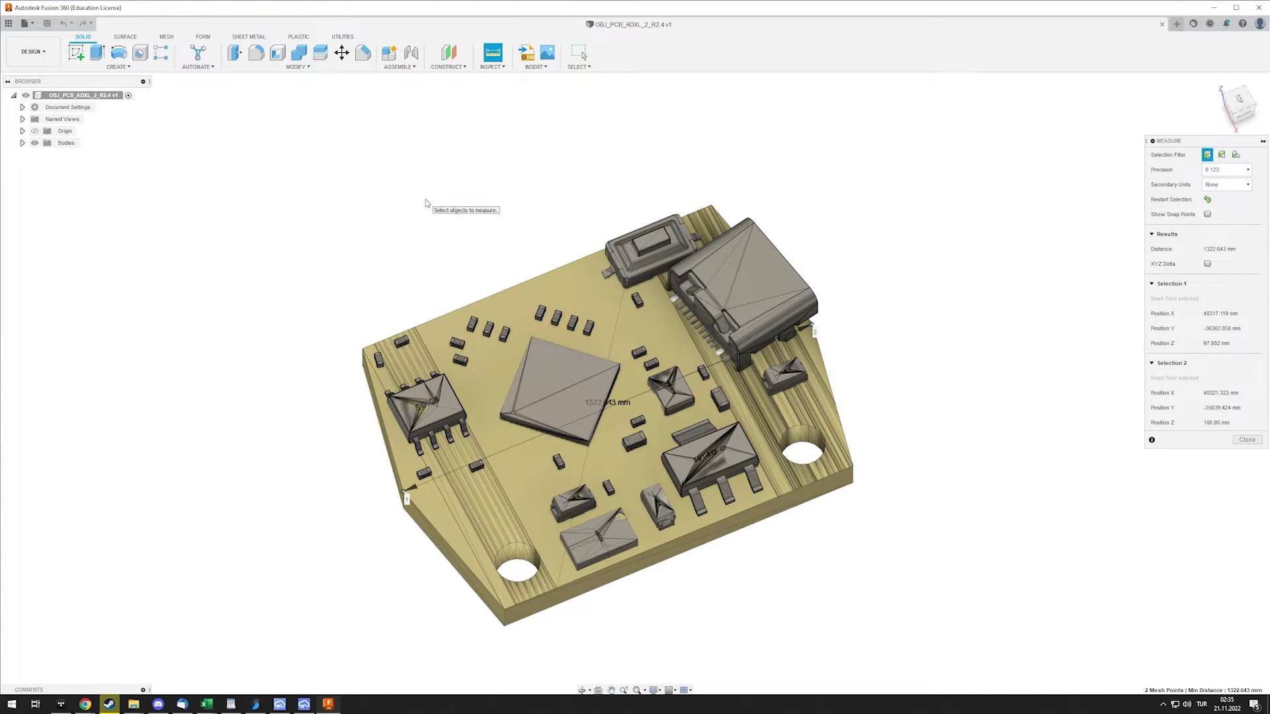
Step: Switch to Fusion 360 and upload the exported STEP file to the PCB STEP Video folder under Junk
{"action": "left_click", "coordinate": [8, 23]}
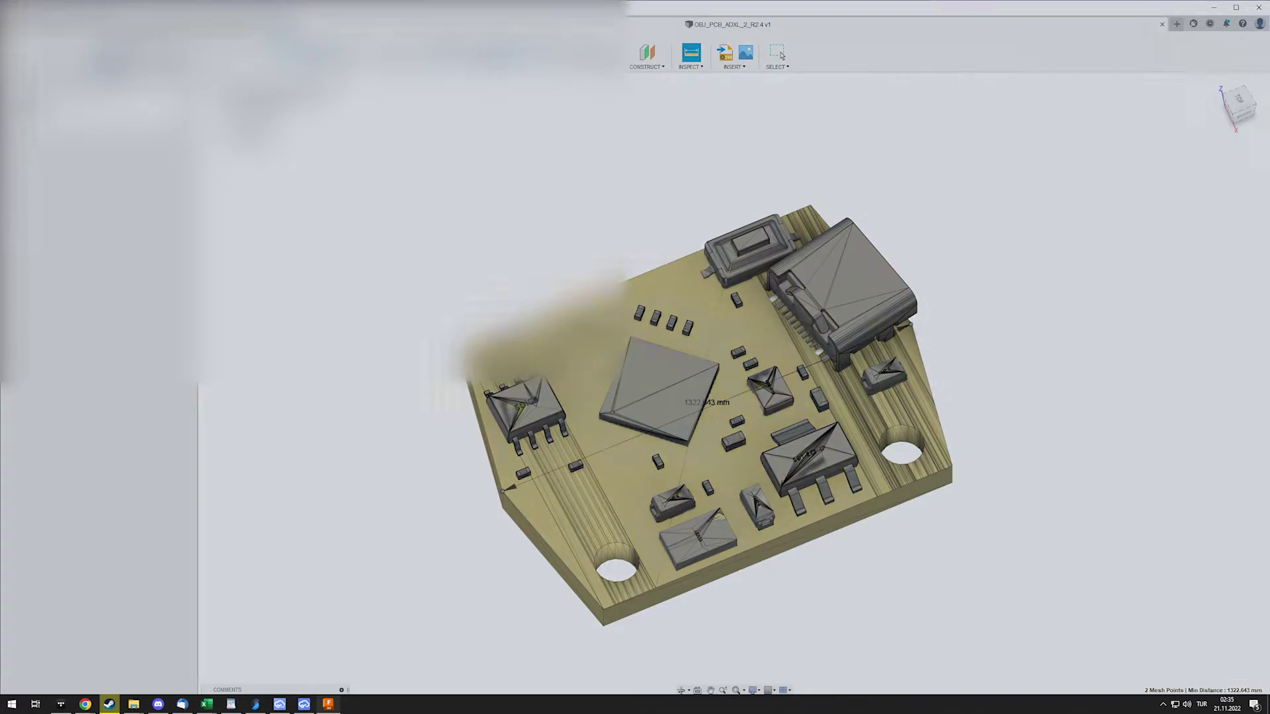
{"action": "left_click", "coordinate": [491, 364]}
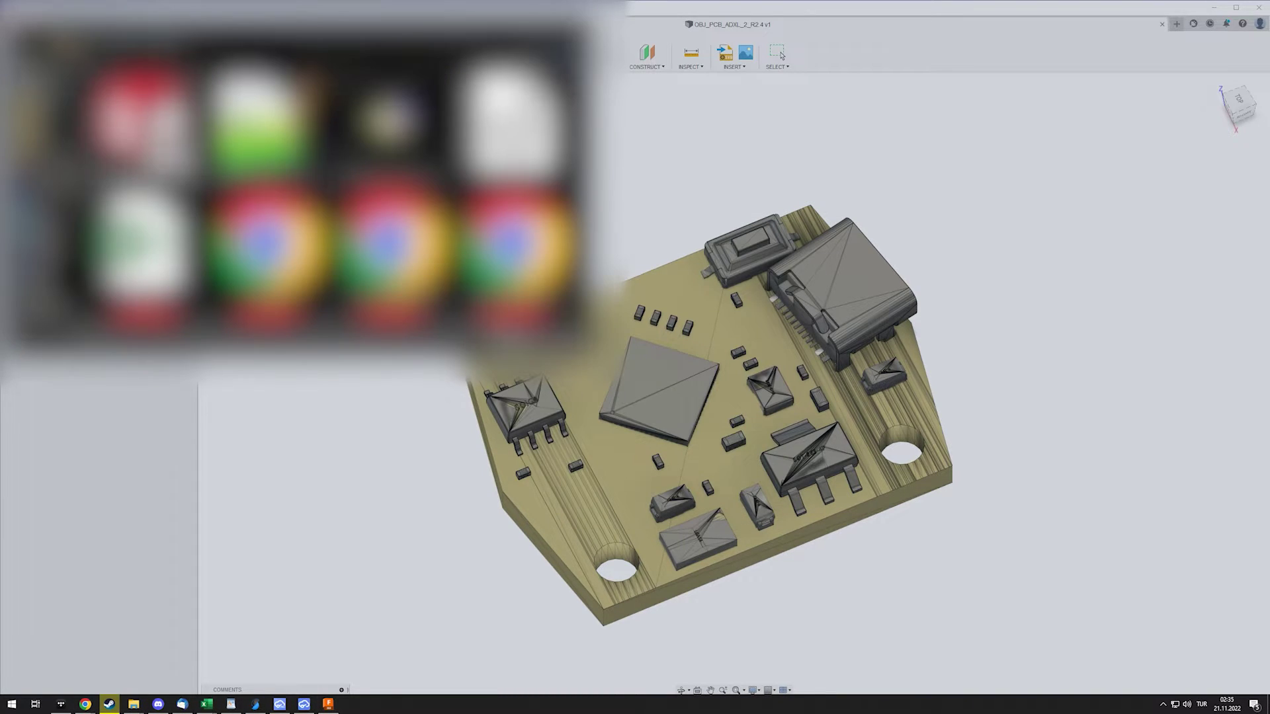
{"action": "double_click", "coordinate": [175, 132]}
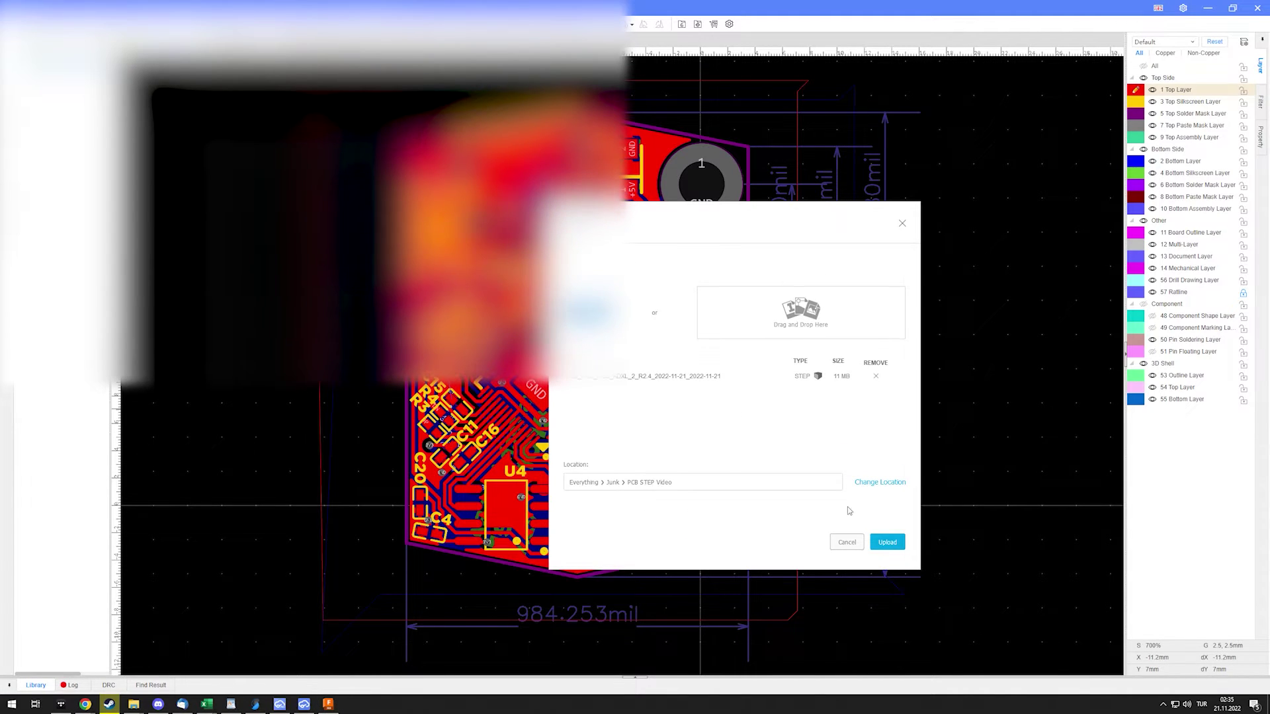
{"action": "left_click", "coordinate": [888, 543]}
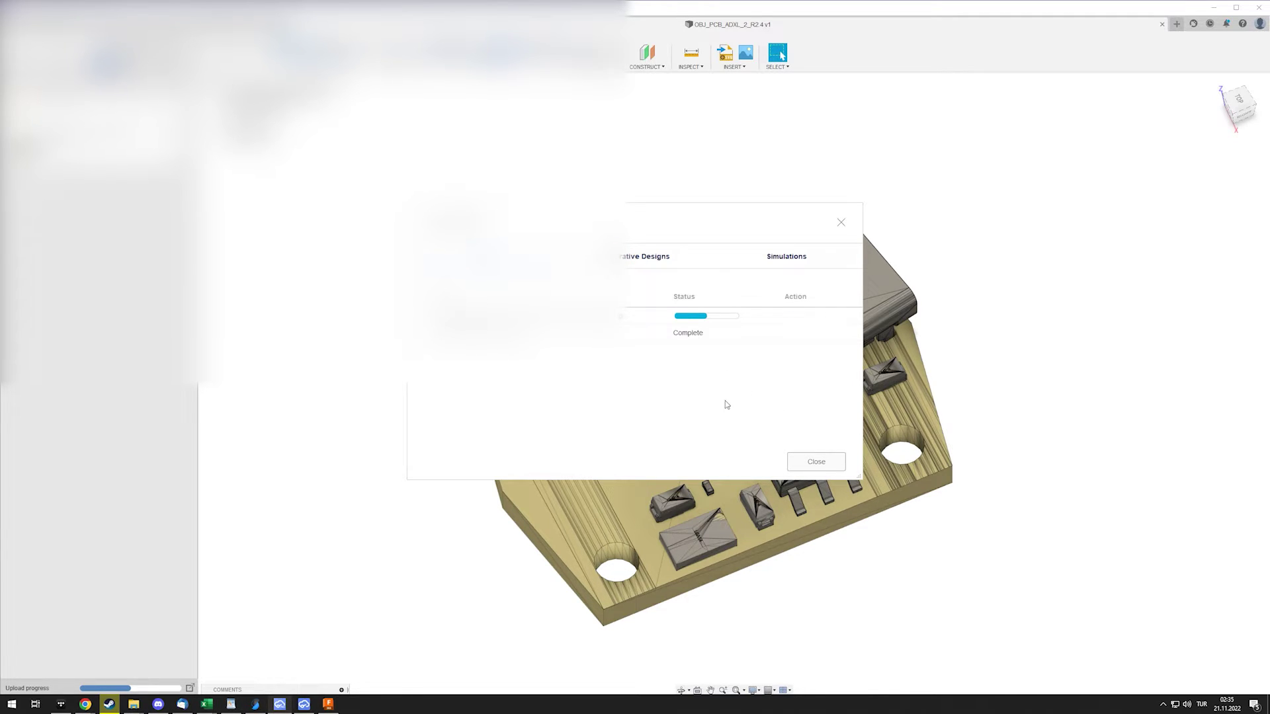
Step: Close the upload status, open the uploaded board, and measure between its outline corners beside the USB connector and near the 8-pin chip
{"action": "left_click", "coordinate": [811, 462]}
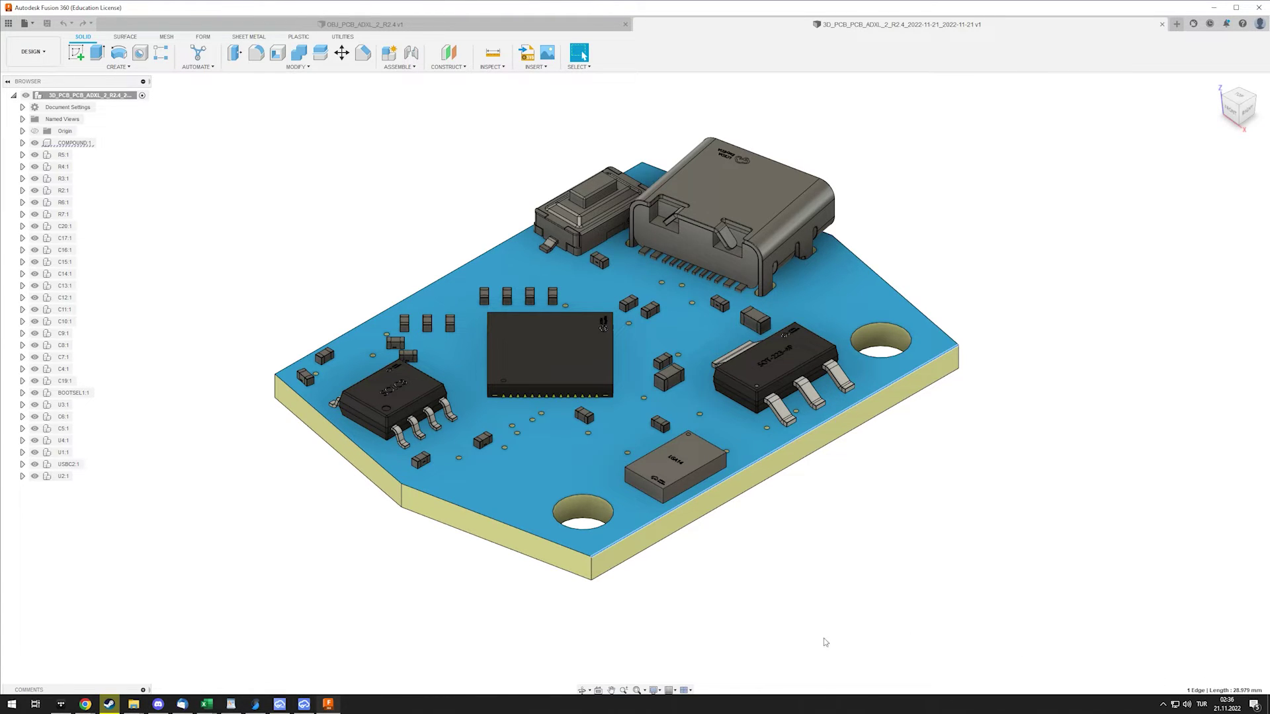
{"action": "left_click", "coordinate": [493, 53]}
{"action": "left_click", "coordinate": [831, 238]}
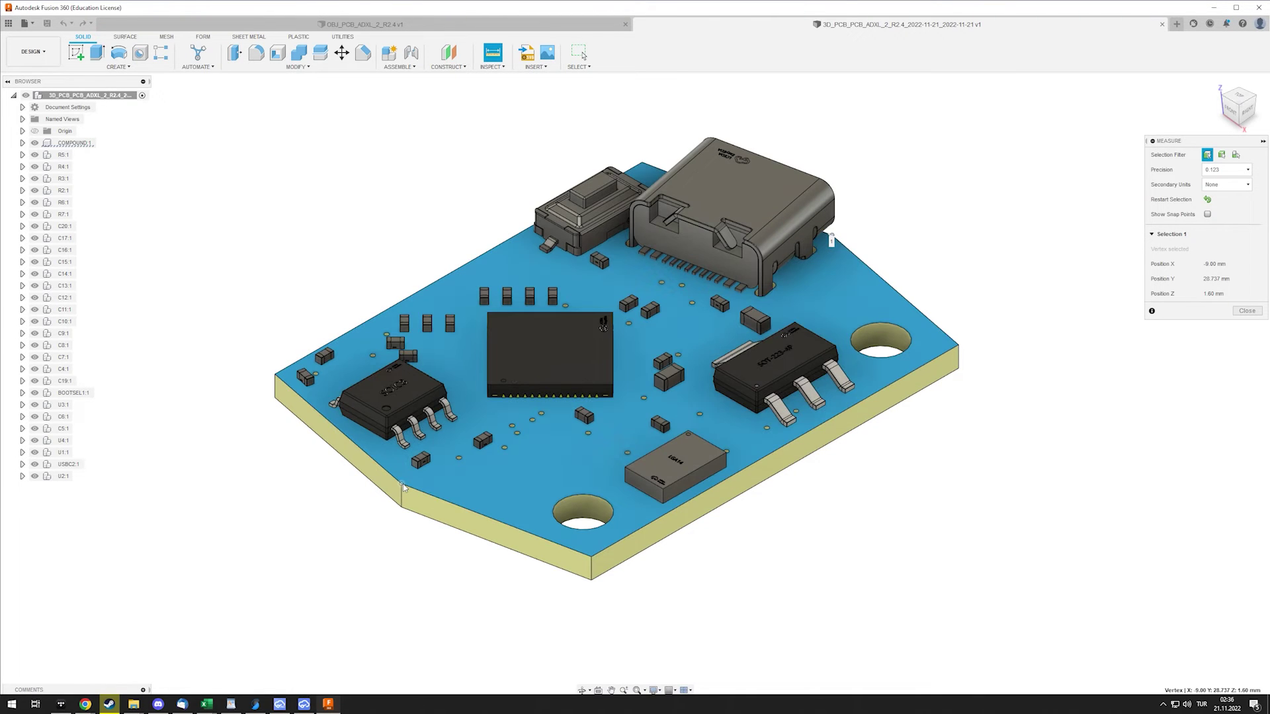
{"action": "left_click", "coordinate": [402, 485]}
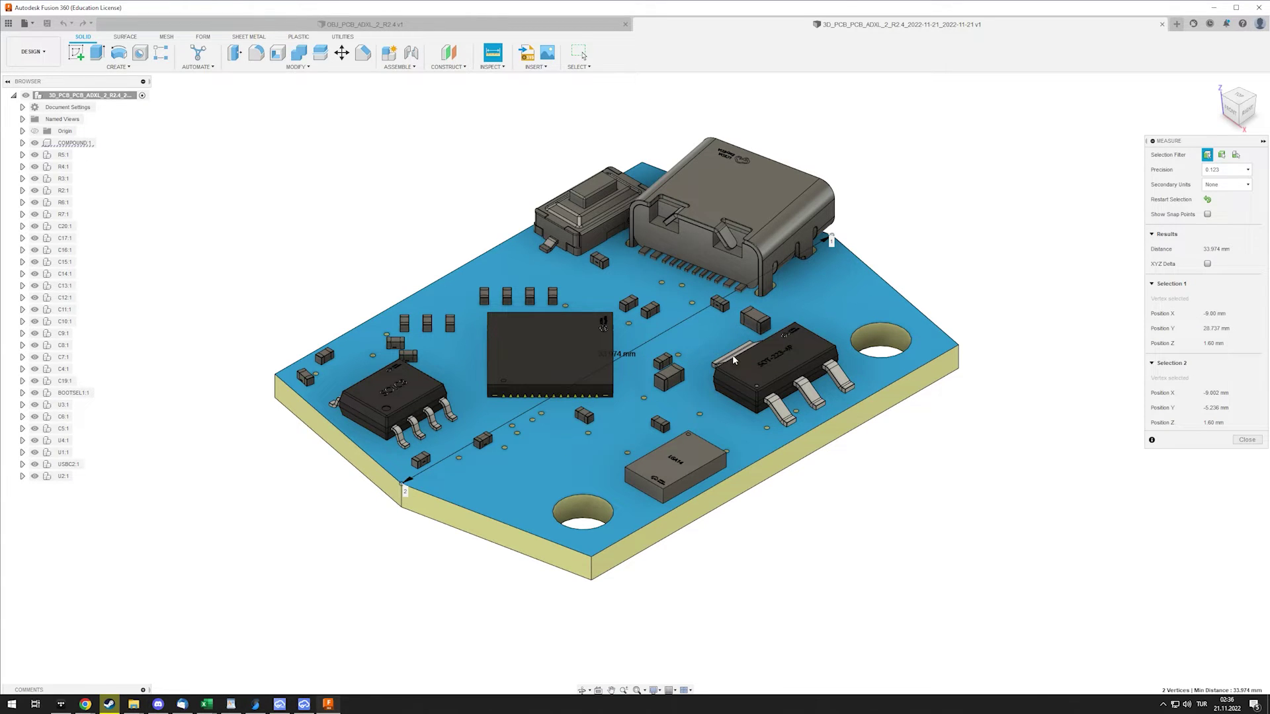
{"action": "left_click", "coordinate": [455, 219]}
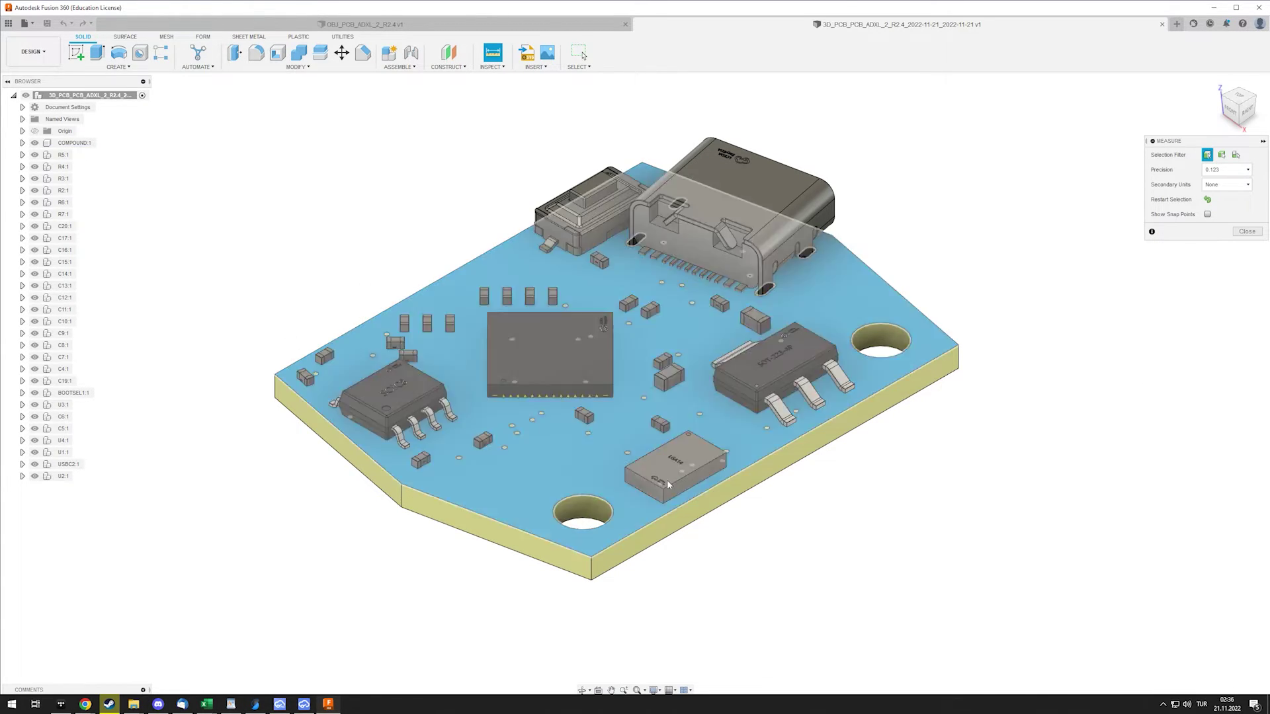
{"action": "left_click", "coordinate": [1245, 232]}
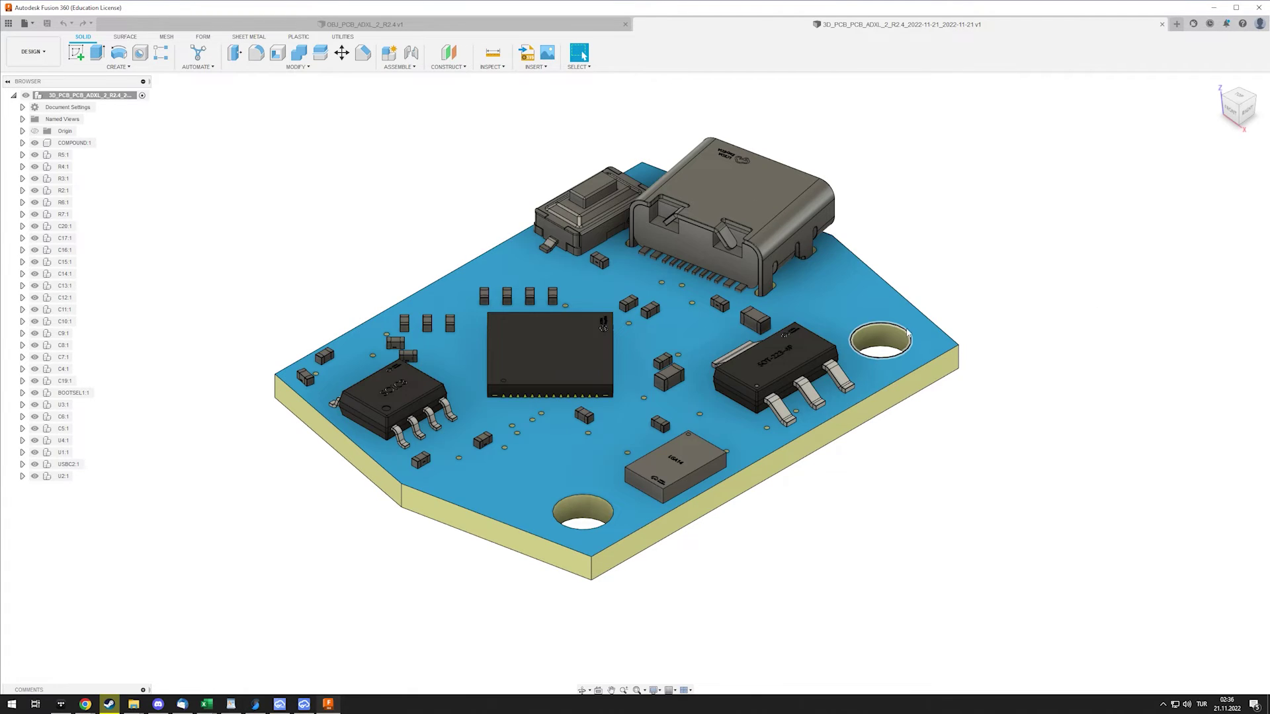
Step: Check the diameter of the mounting hole beside the SOT-223 regulator and inspect the board from above
{"action": "left_click", "coordinate": [871, 328]}
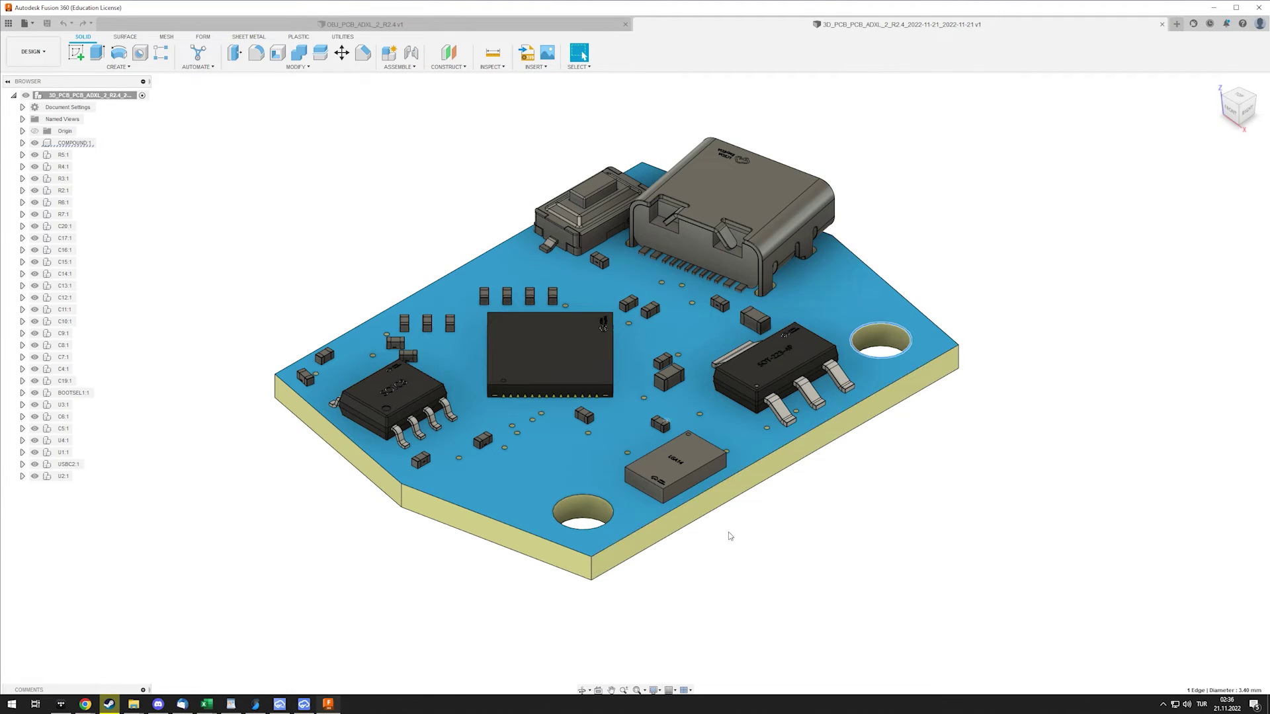
{"action": "middle_click_drag", "start_coordinate": [805, 583], "coordinate": [820, 589]}
{"action": "scroll", "coordinate": [821, 561], "scroll_direction": "down", "scroll_amount": 2}
{"action": "middle_click_drag", "start_coordinate": [695, 458], "coordinate": [780, 457]}
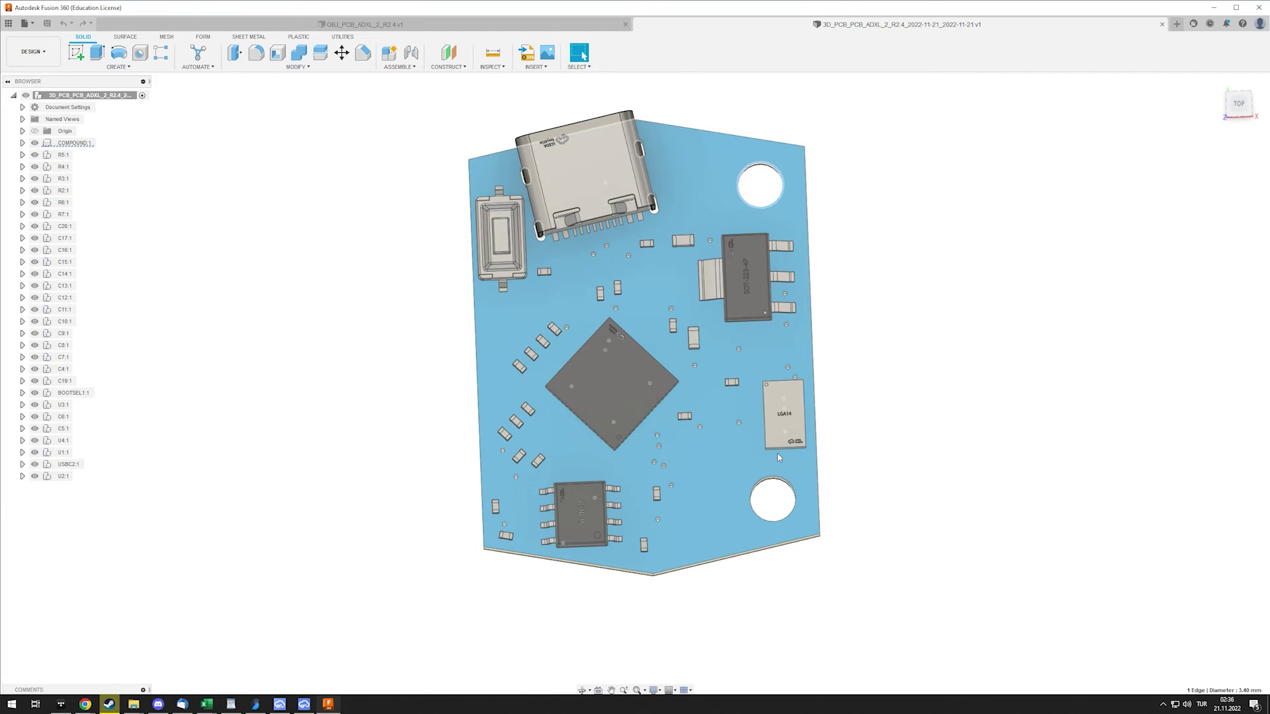